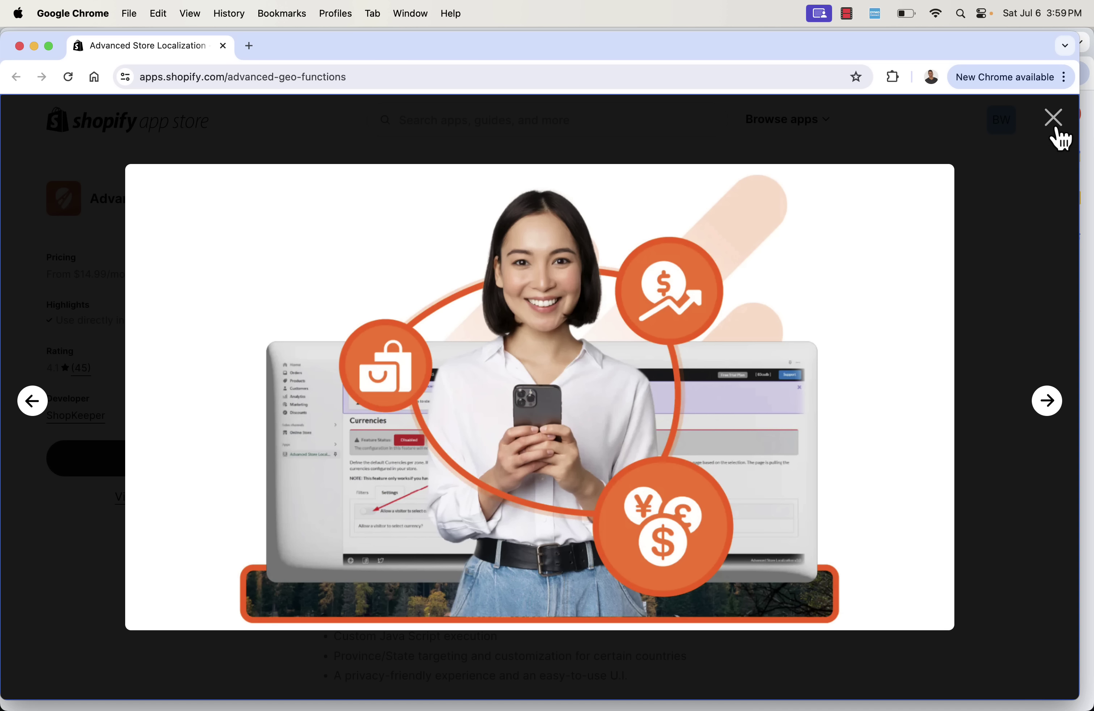
# Close the listing's image preview, install the Advanced Store Localization app on the store and open its Find Help guides
pyautogui.click(1058, 131)
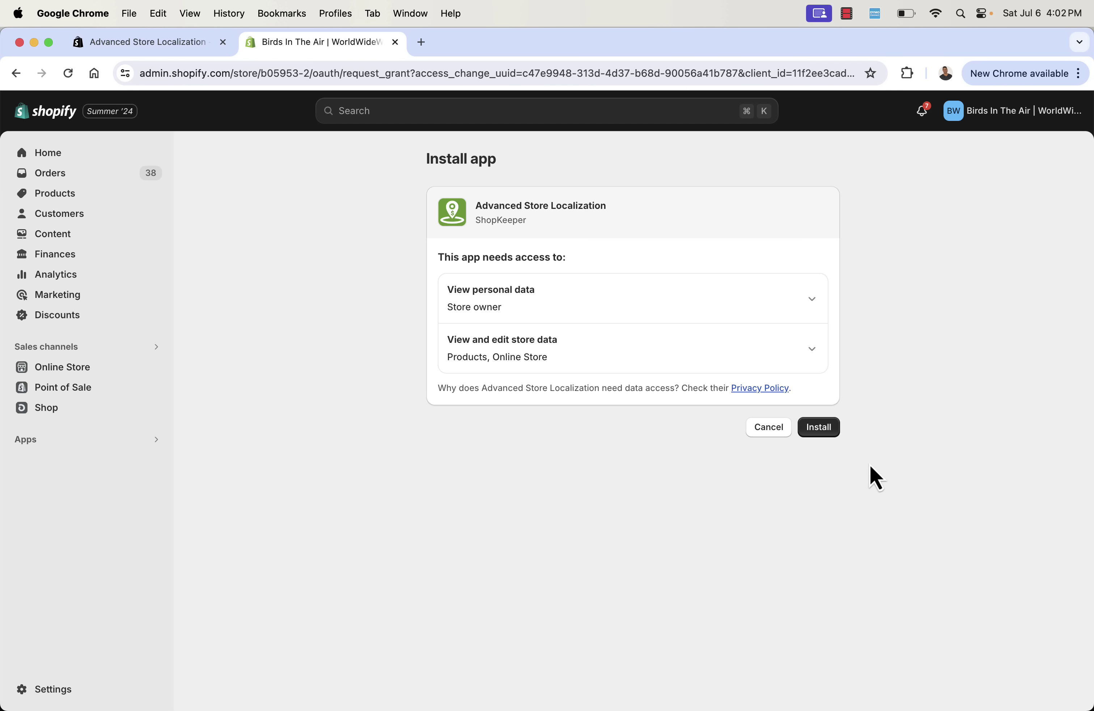
pyautogui.click(820, 429)
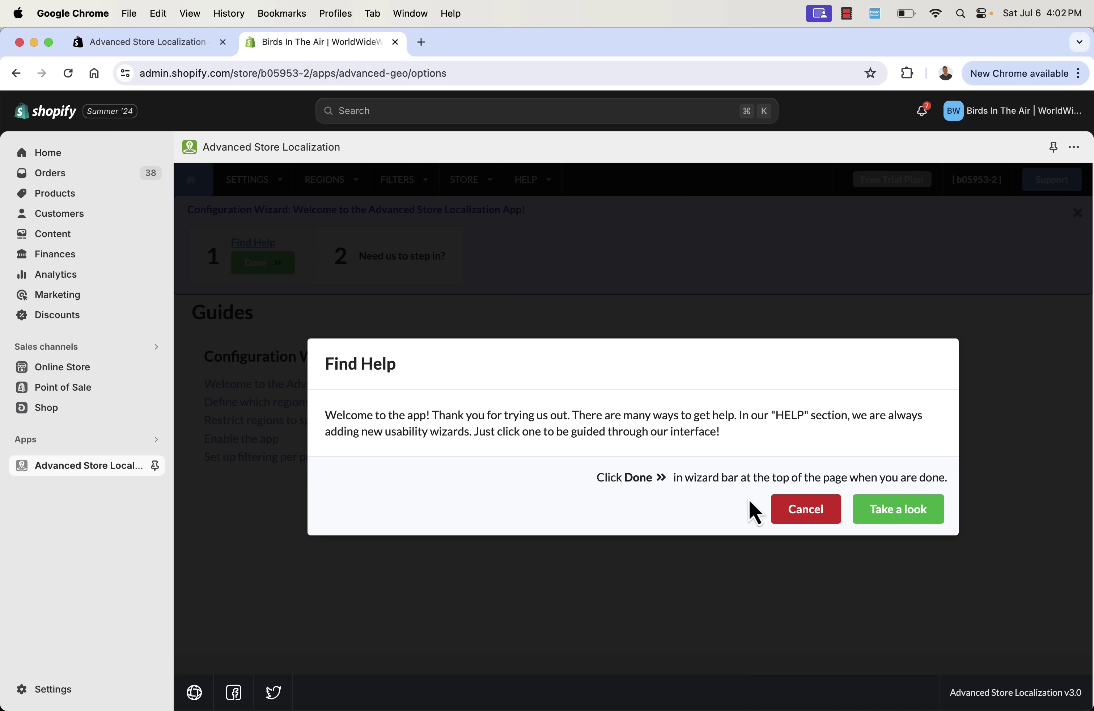
pyautogui.click(879, 521)
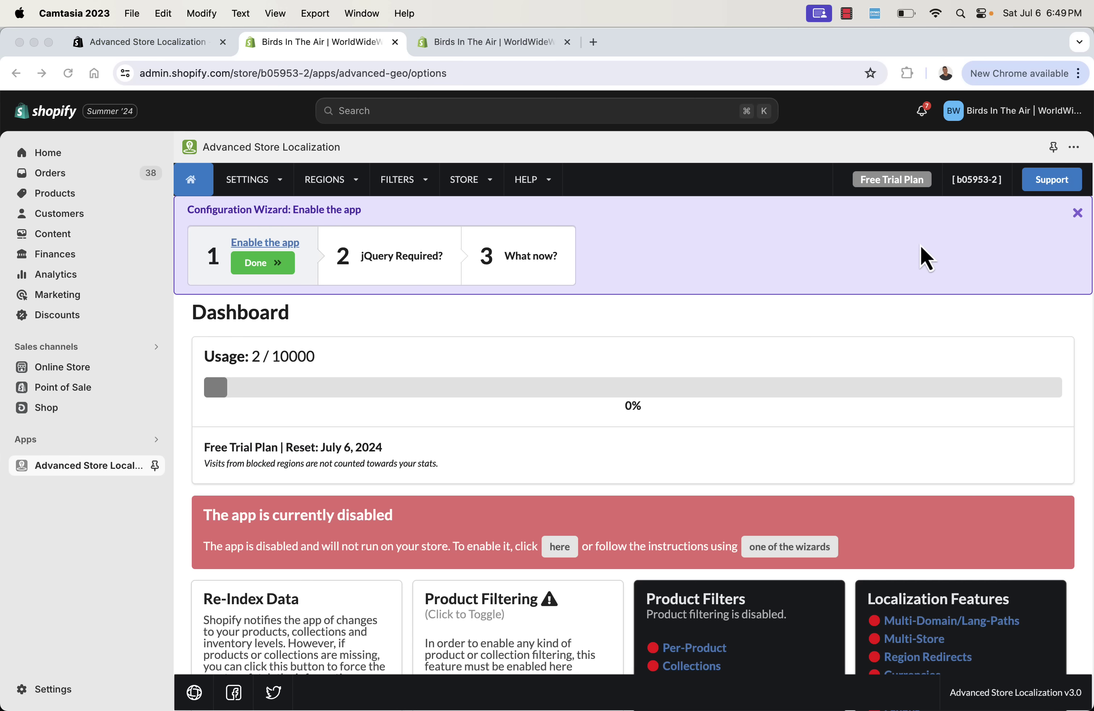
# Complete the first step of the "Enable the app" configuration wizard and dismiss the "jQuery Required?" dialog
pyautogui.click(921, 256)
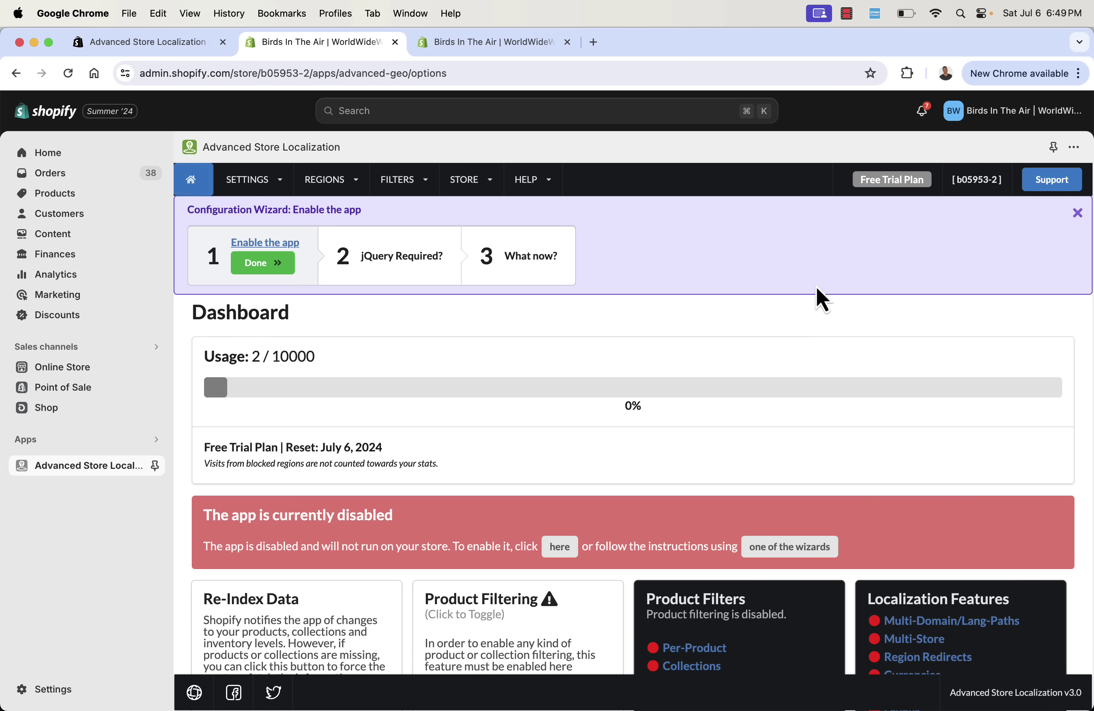
pyautogui.click(253, 243)
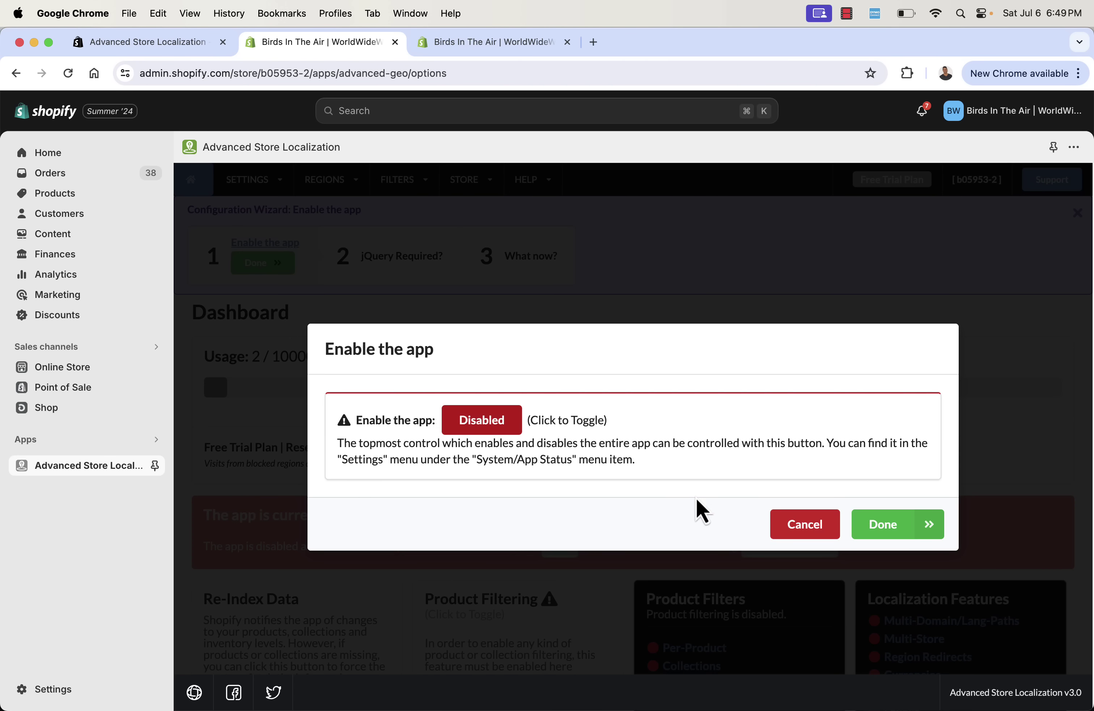
pyautogui.click(898, 525)
pyautogui.click(788, 554)
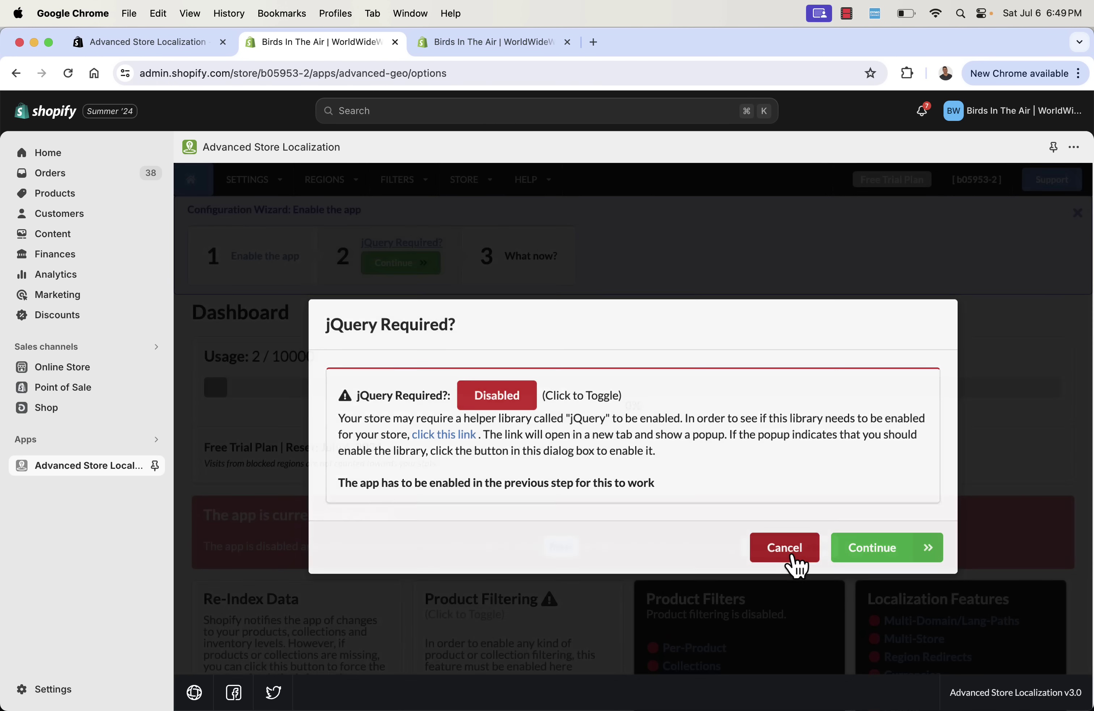
# Enable Advanced Store Localization and jQuery in the System/App Status settings
pyautogui.click(286, 184)
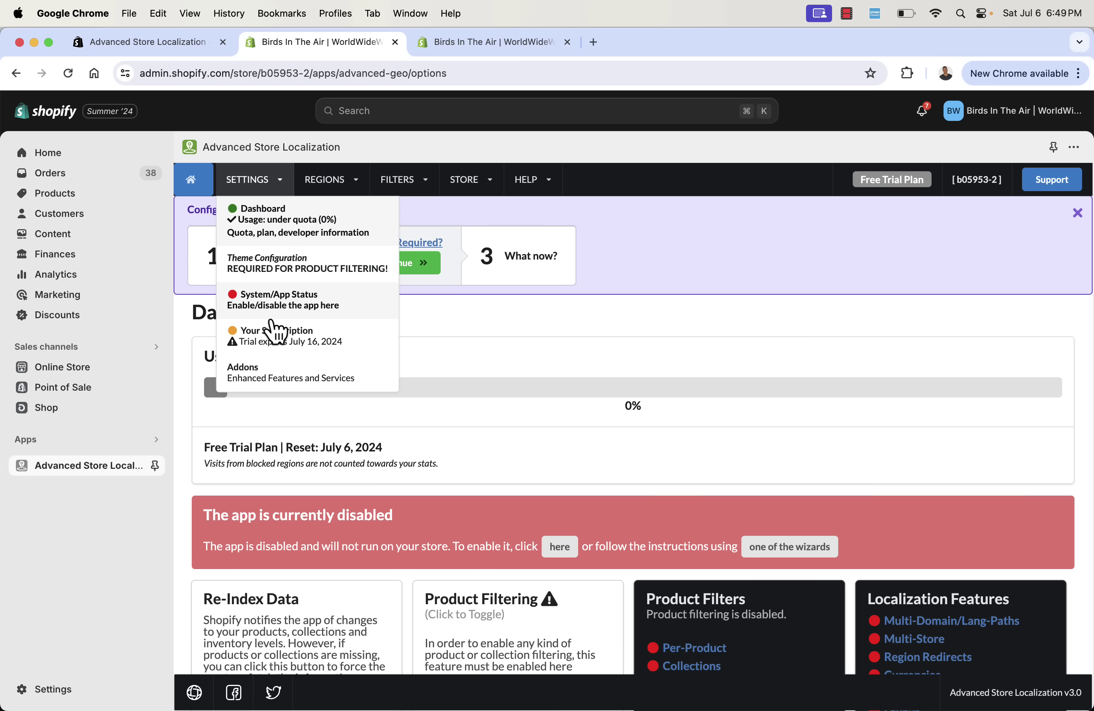
pyautogui.click(273, 297)
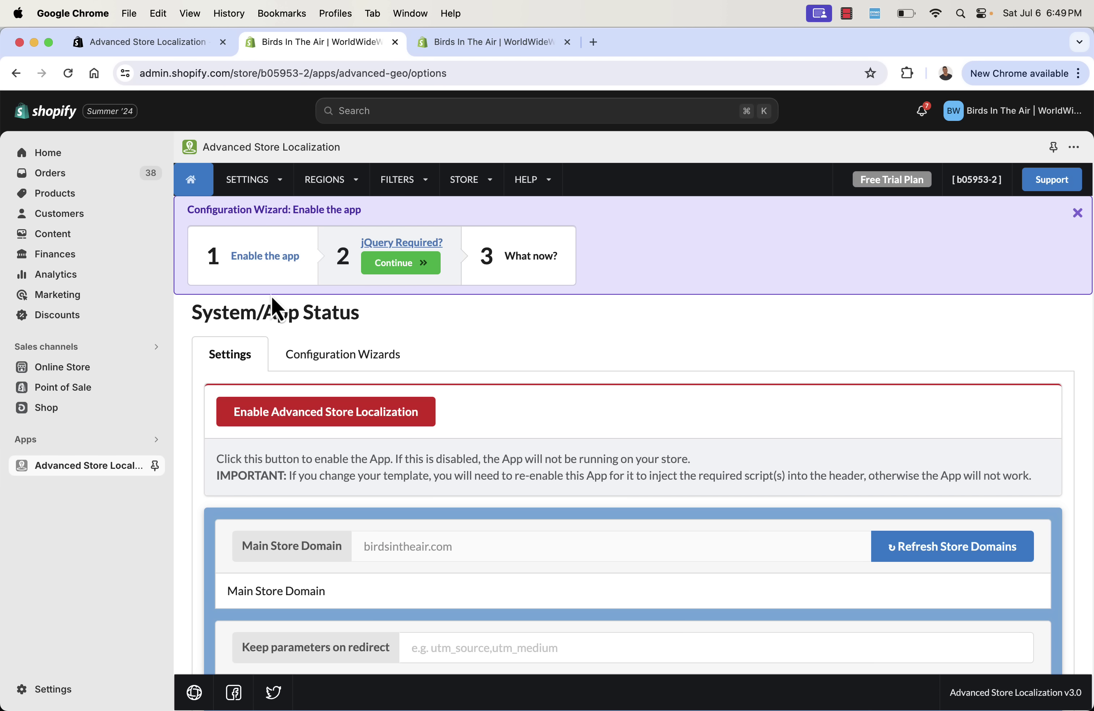
pyautogui.click(307, 418)
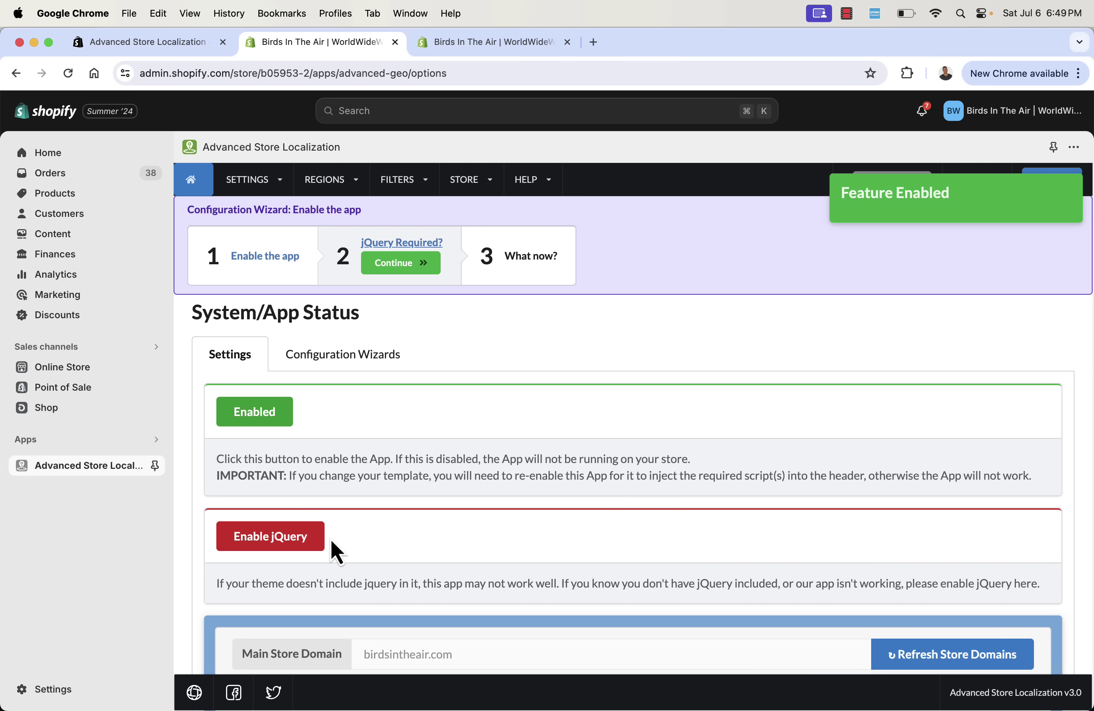
pyautogui.click(291, 539)
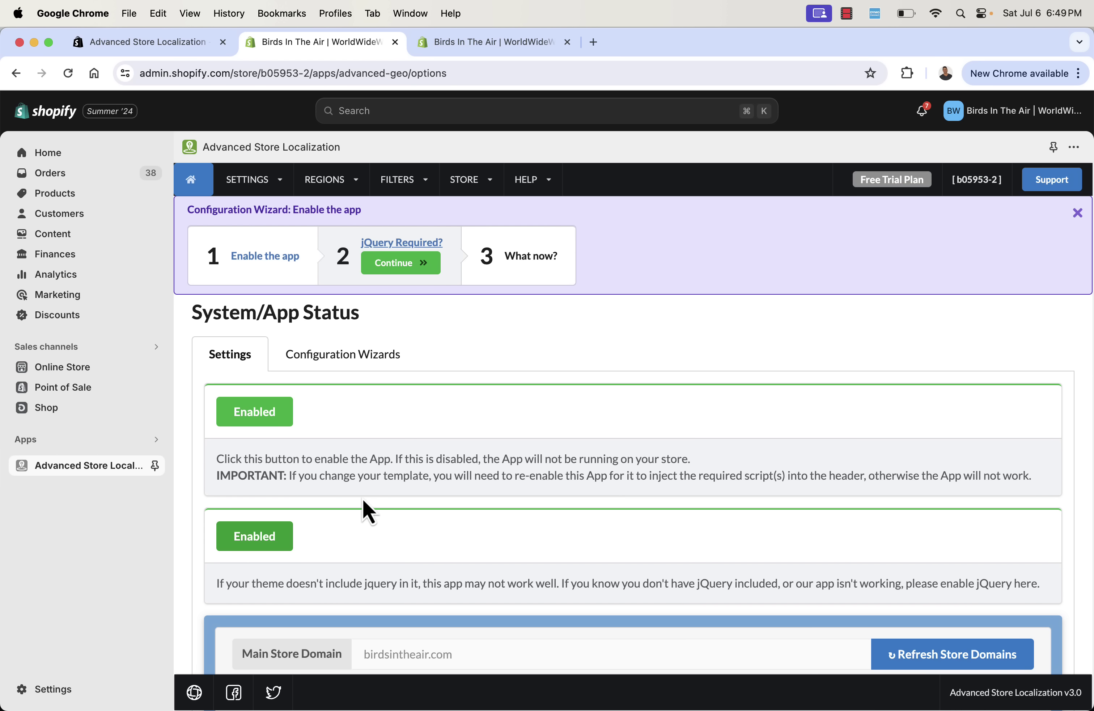
# Enable Product Filtering on the app's dashboard
pyautogui.click(191, 179)
pyautogui.click(518, 524)
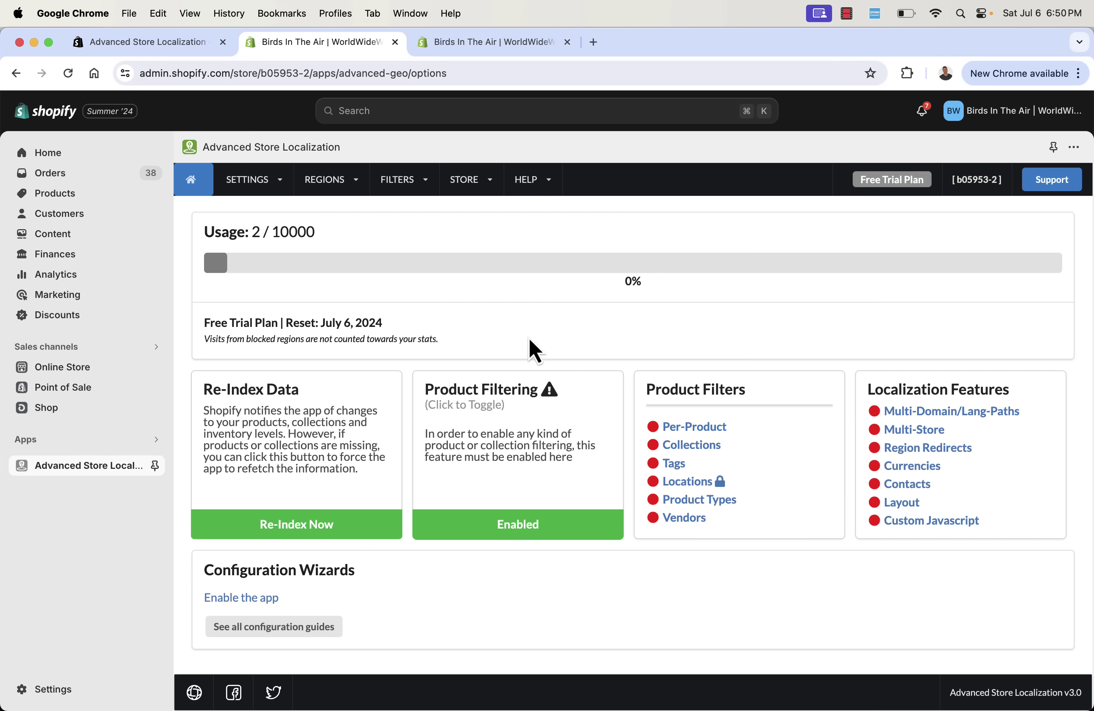
pyautogui.scroll(3, 535, 351)
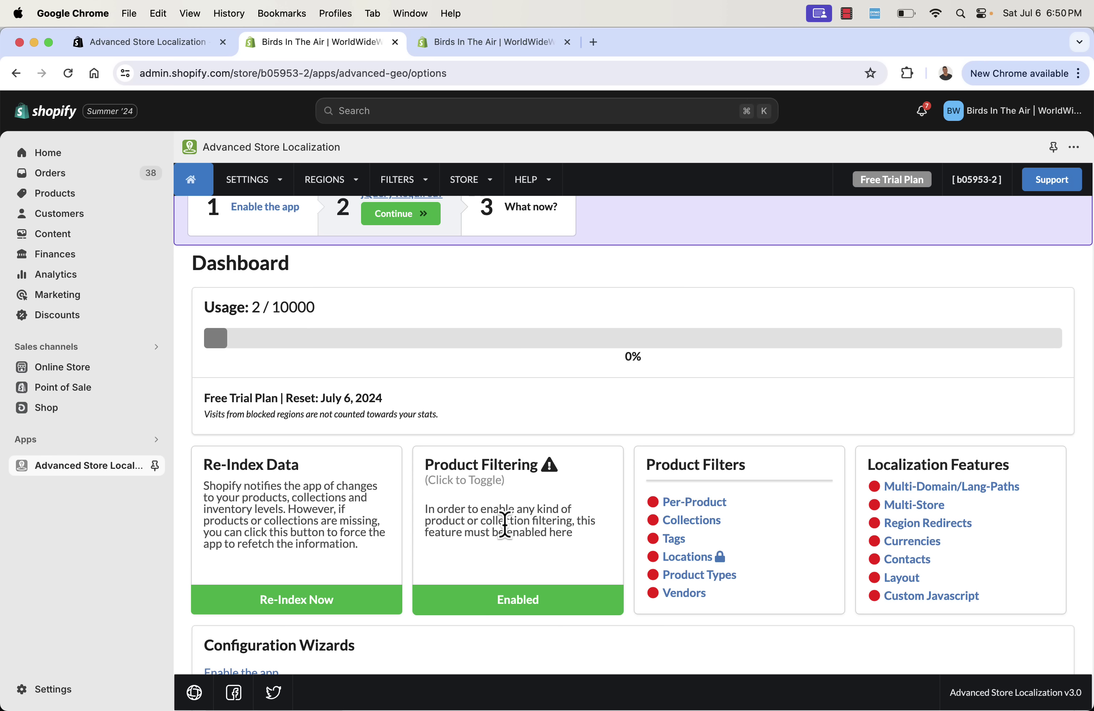
pyautogui.scroll(2, 475, 406)
# Open the app's subscription page and compare the features and prices of the available plans
pyautogui.click(412, 184)
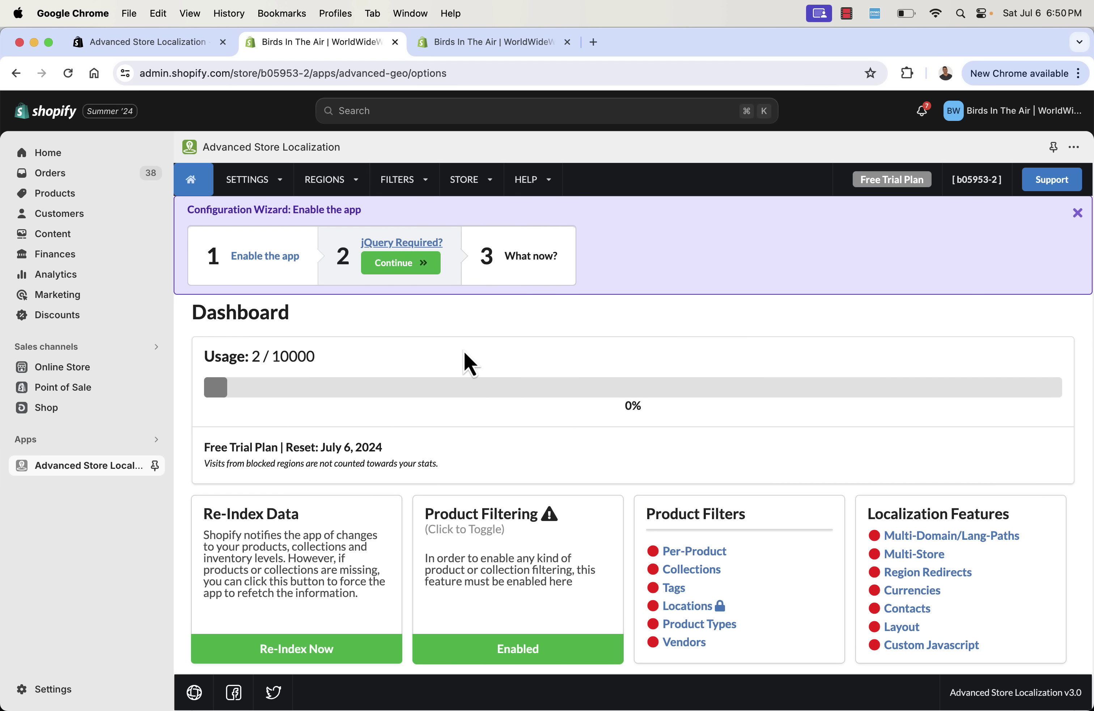
pyautogui.moveTo(276, 184)
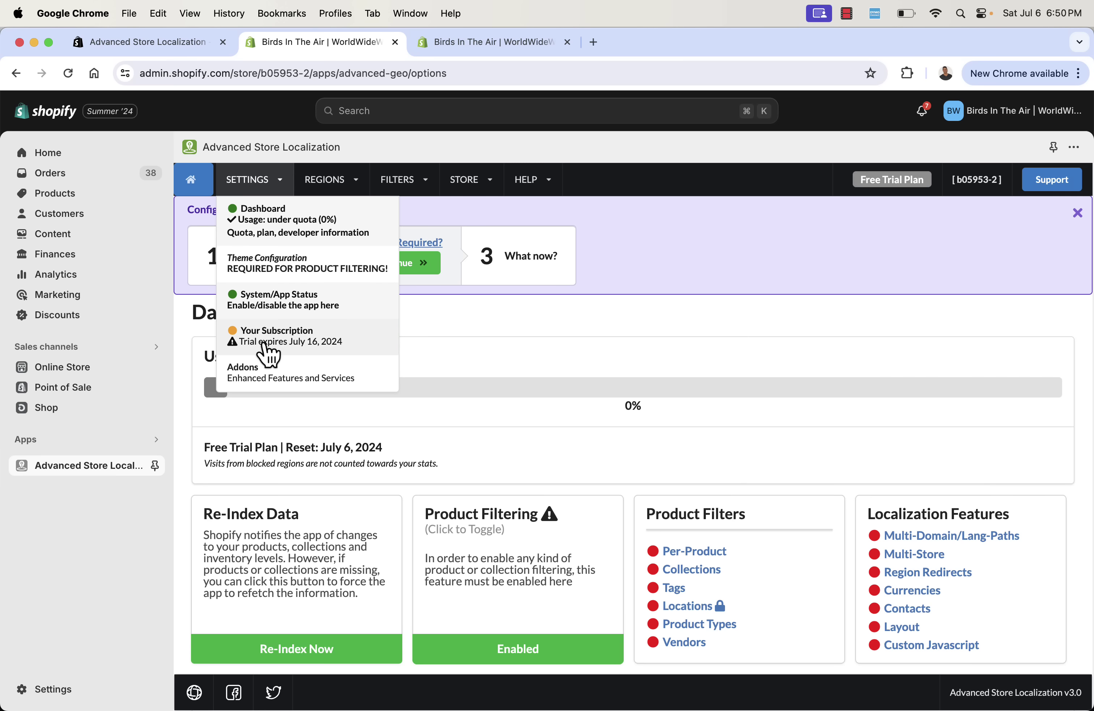
pyautogui.click(318, 350)
pyautogui.scroll(-3, 342, 391)
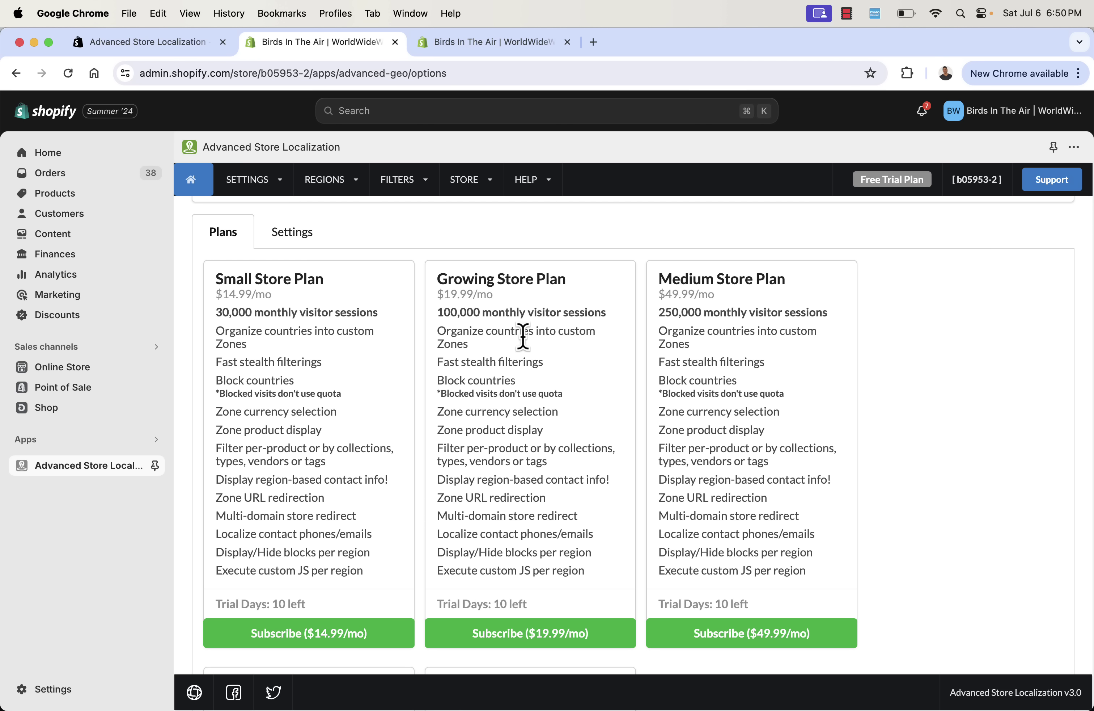
pyautogui.scroll(-6, 500, 503)
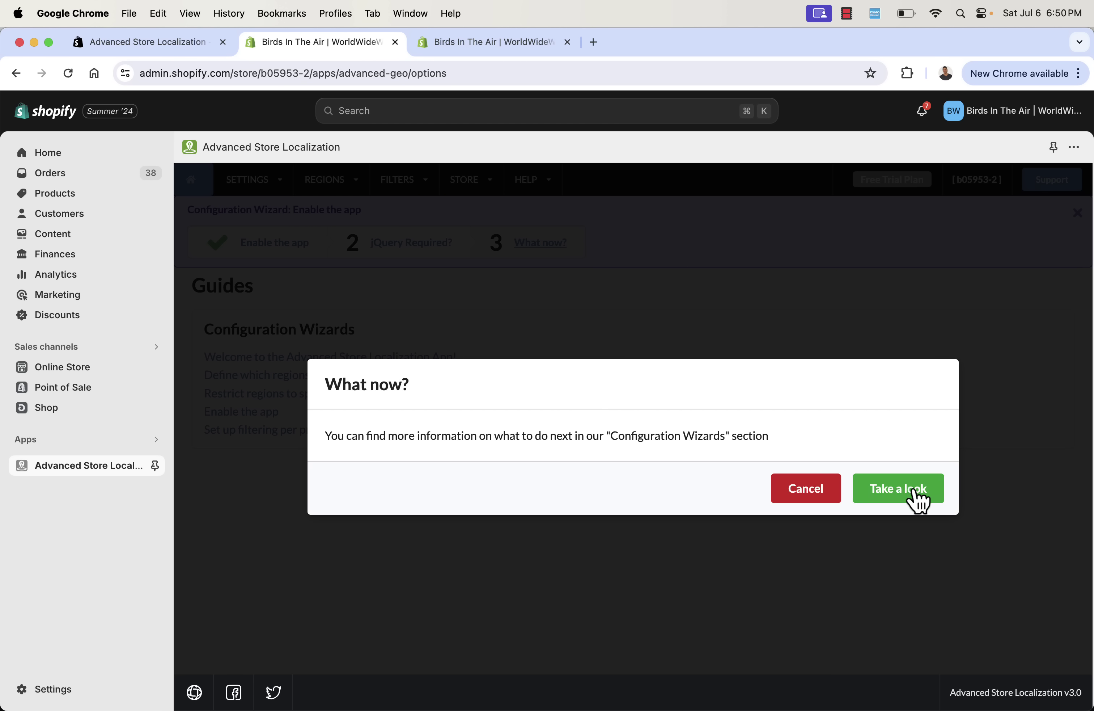
# Start the configuration wizard "Define which regions specific collections are available in" and go to its region setup
pyautogui.click(917, 496)
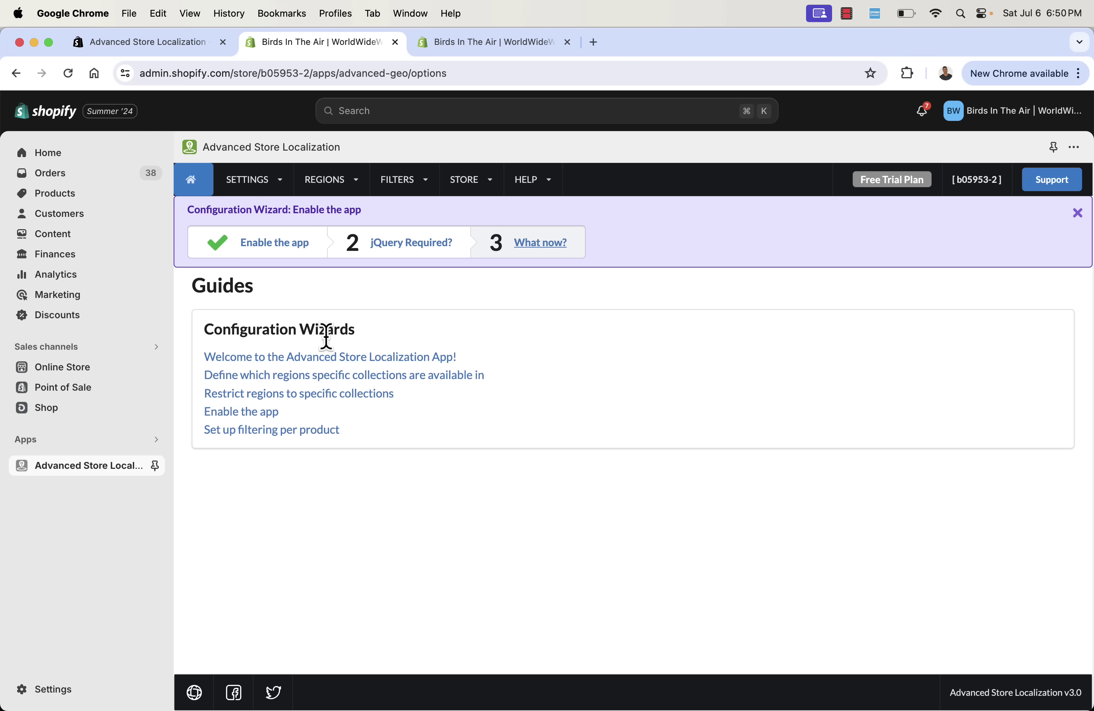
pyautogui.click(331, 385)
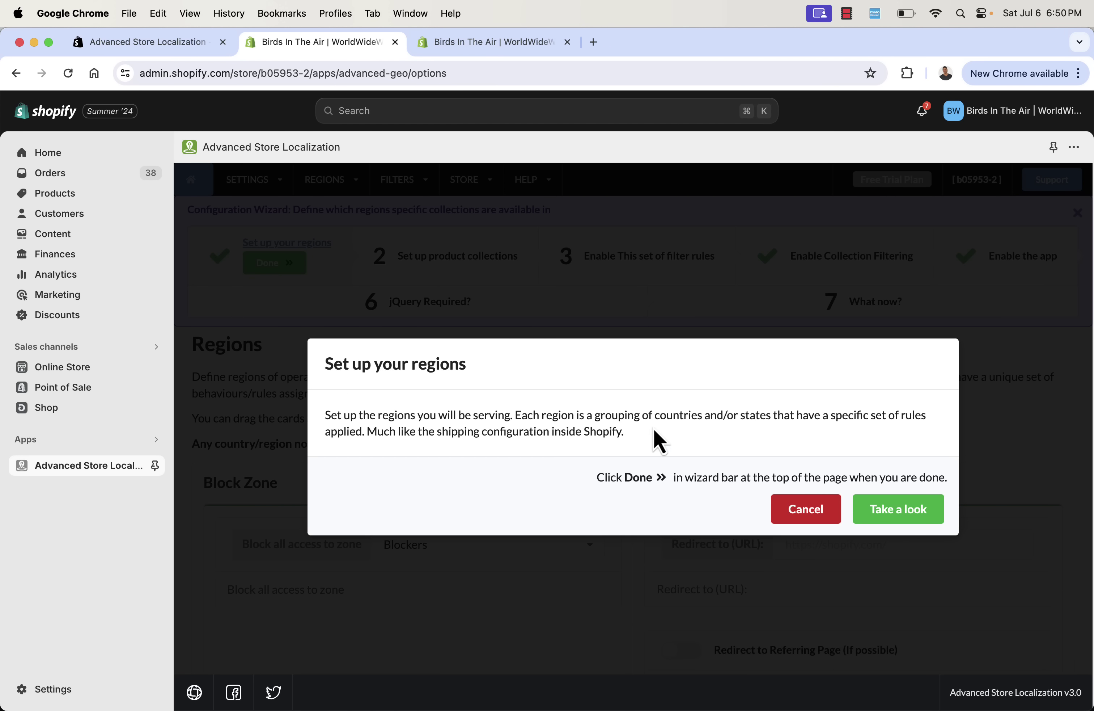
pyautogui.click(868, 510)
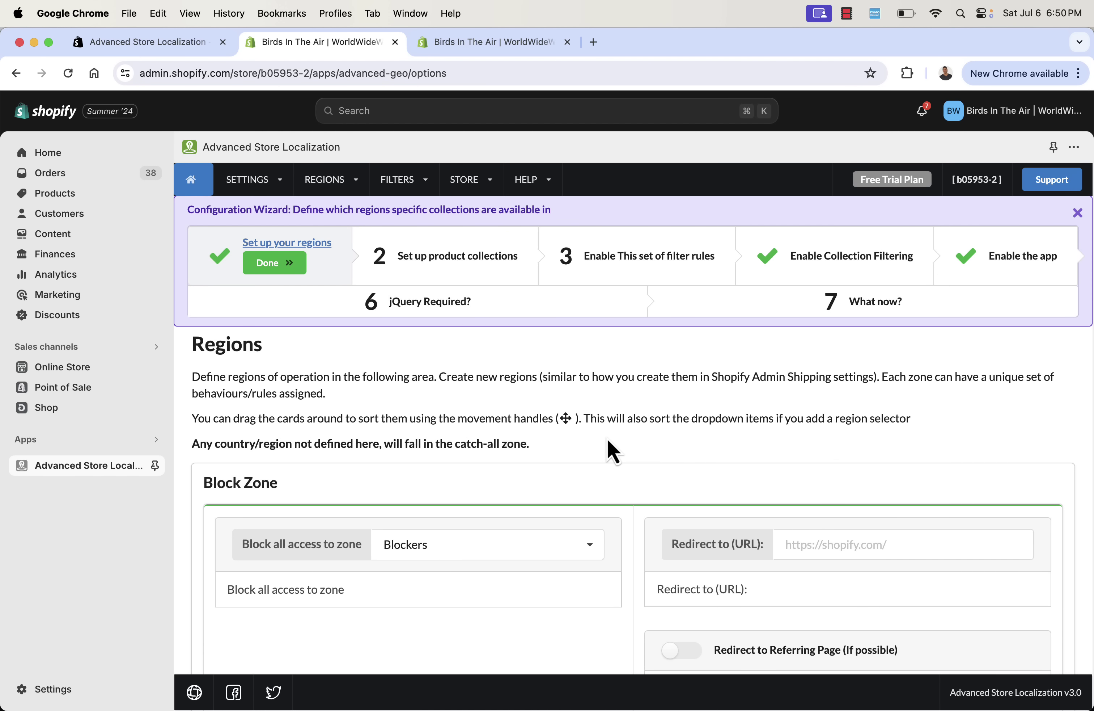
# Review the Block Zone options and the country lists of the zones under Manage Regions
pyautogui.scroll(-3, 606, 439)
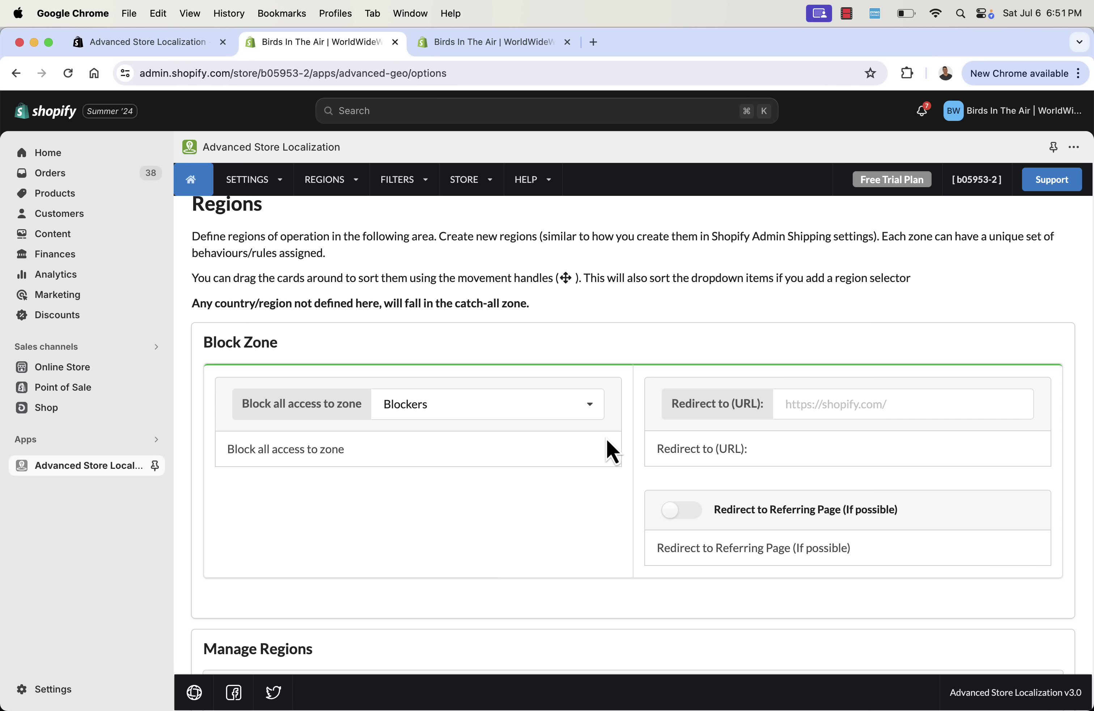
pyautogui.click(588, 413)
pyautogui.click(585, 348)
pyautogui.scroll(-10, 501, 511)
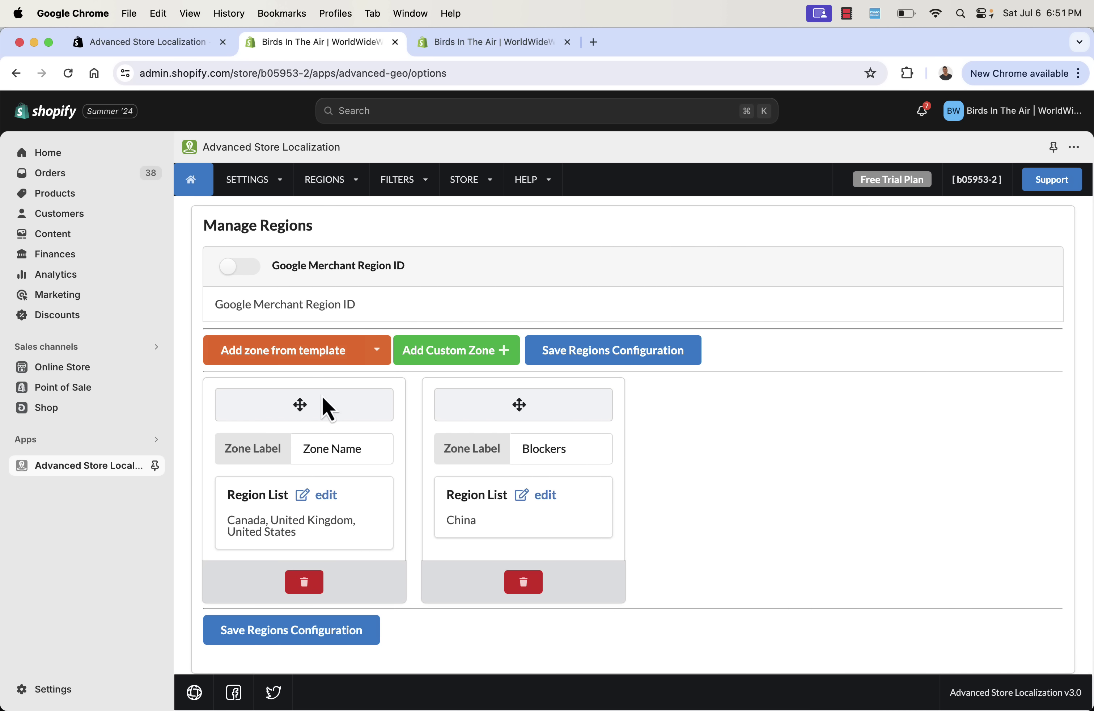
pyautogui.scroll(-1, 333, 434)
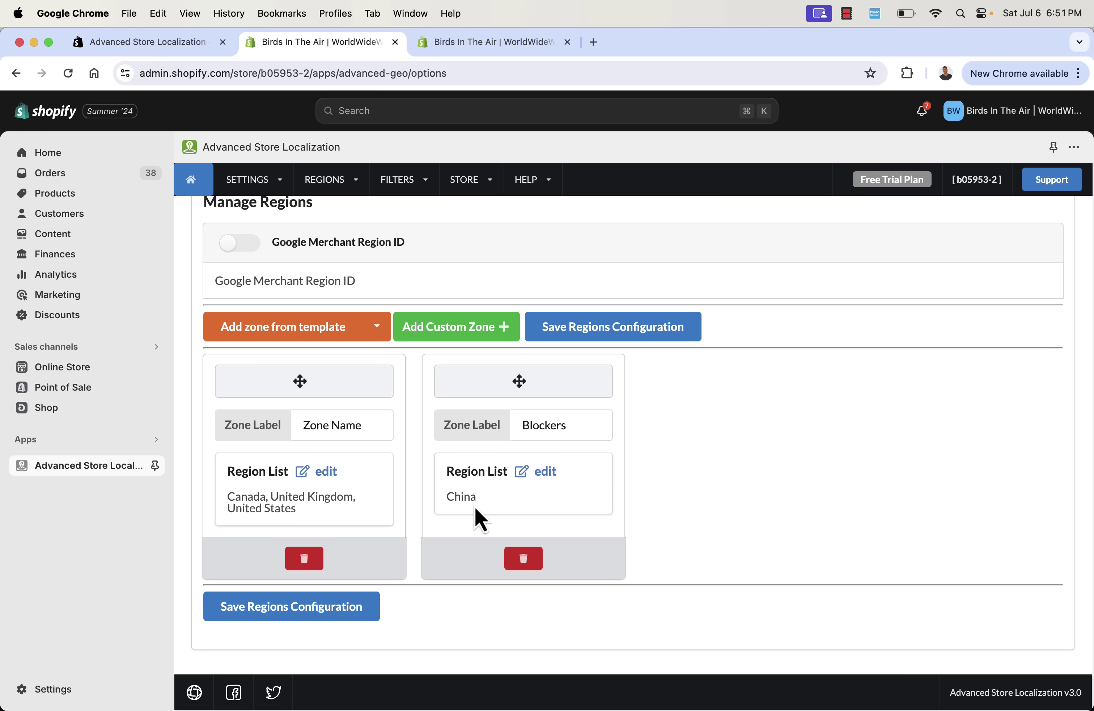
pyautogui.scroll(10, 480, 519)
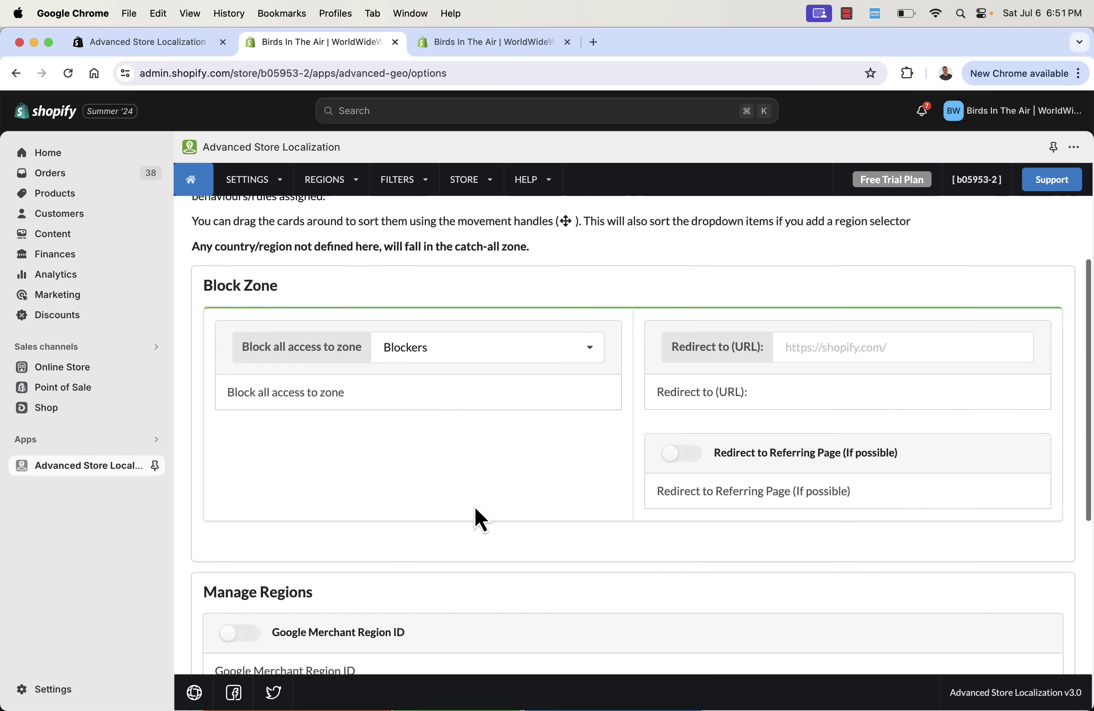
# Check the zone chosen for "Block all access to zone" against the country lists of the defined regions
pyautogui.scroll(-1, 475, 491)
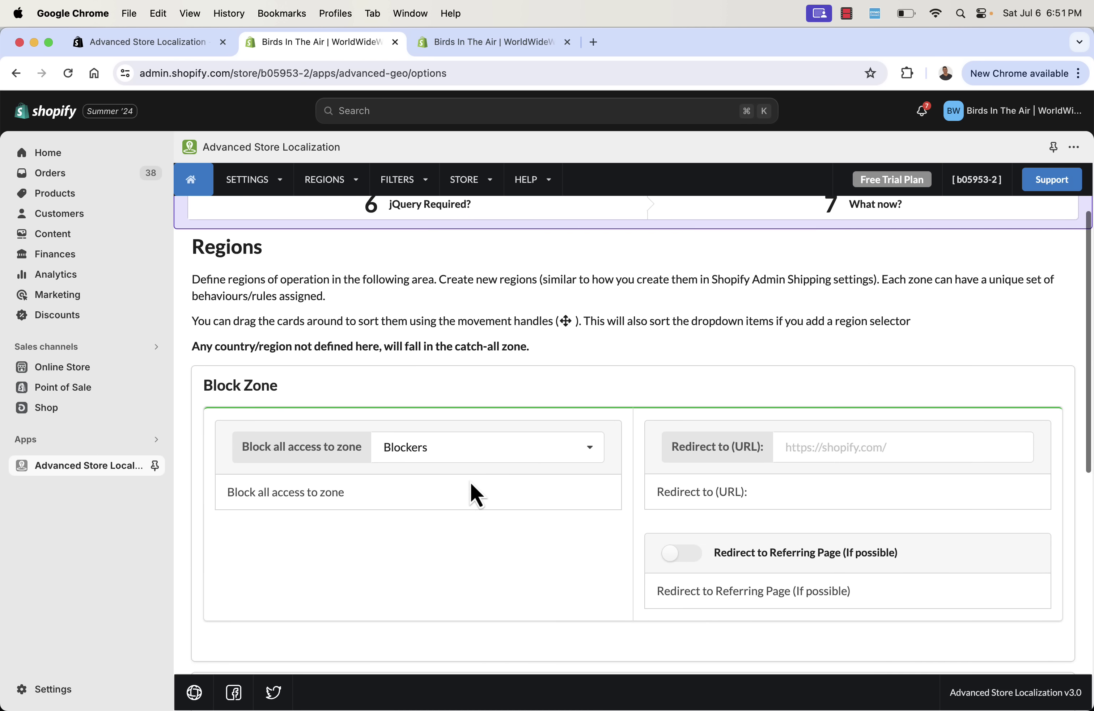
pyautogui.click(424, 455)
pyautogui.click(419, 543)
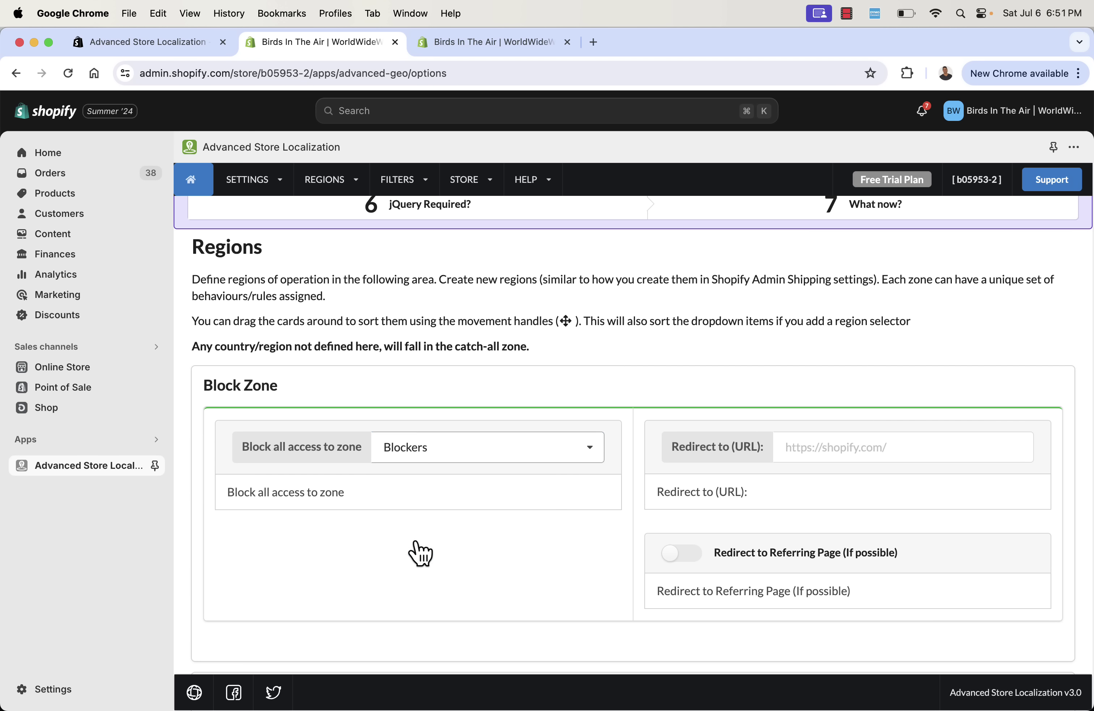
pyautogui.scroll(-1, 418, 554)
pyautogui.scroll(-10, 416, 543)
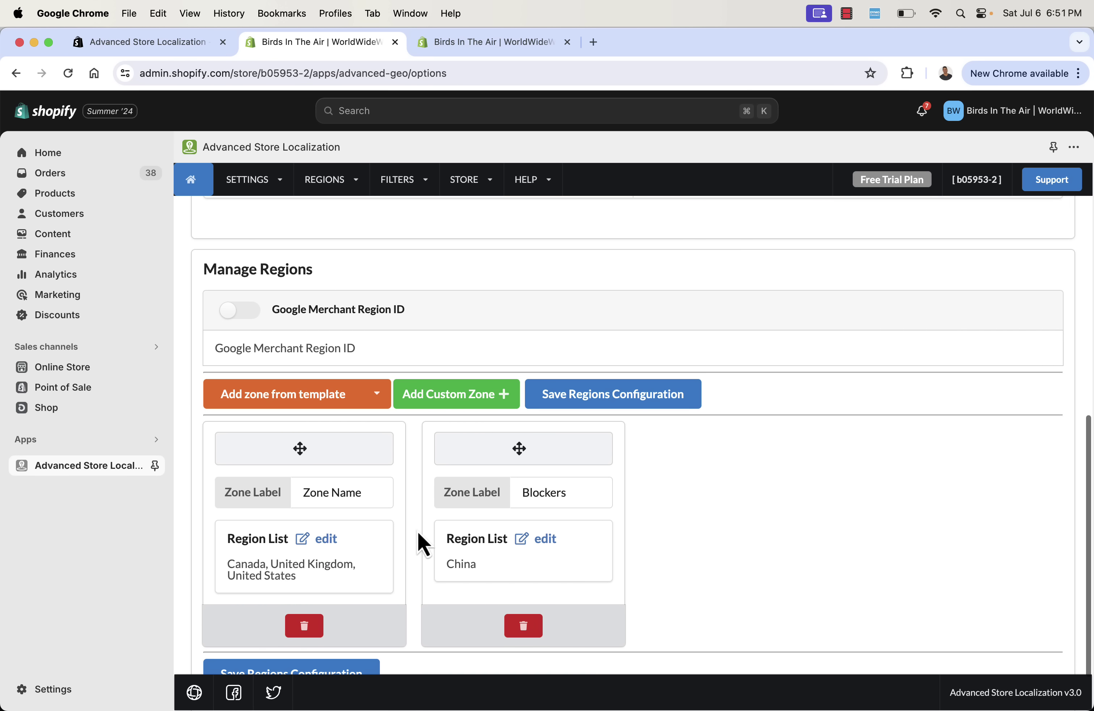
pyautogui.scroll(-2, 439, 509)
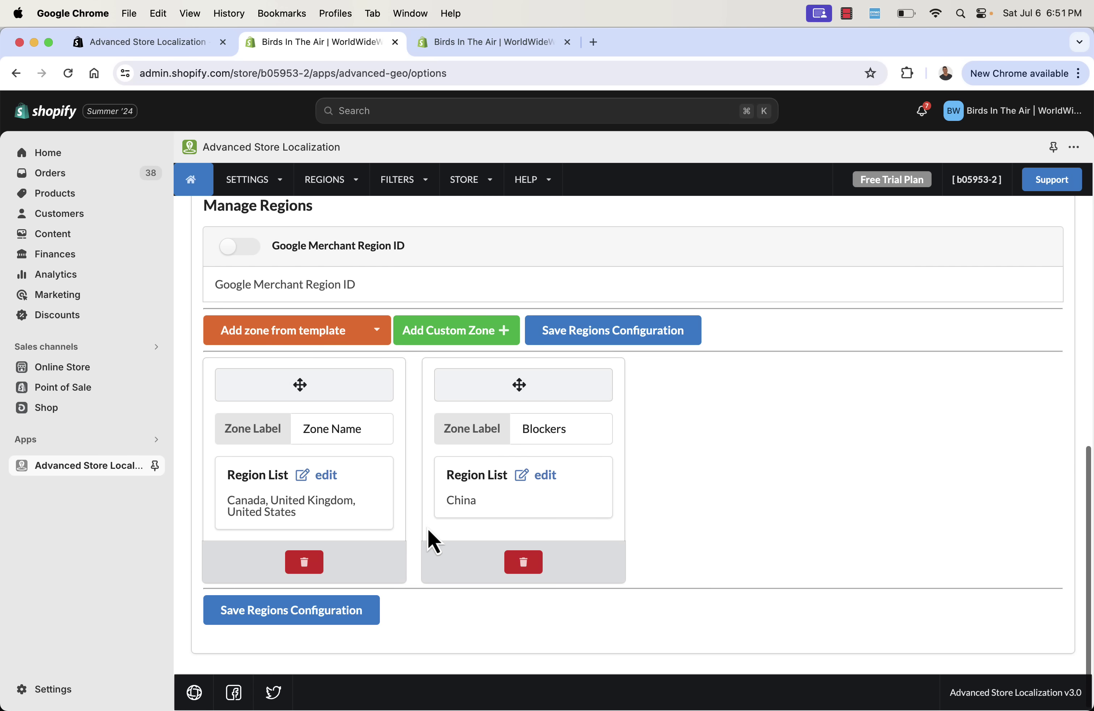
pyautogui.scroll(10, 411, 518)
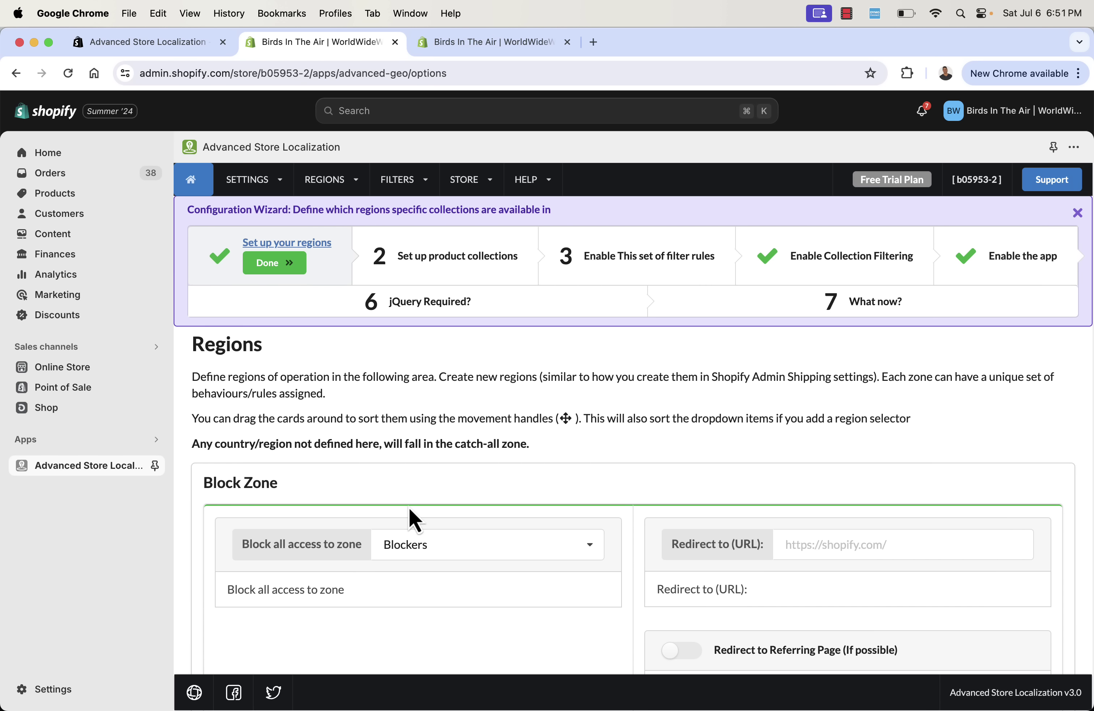
pyautogui.scroll(-3, 410, 515)
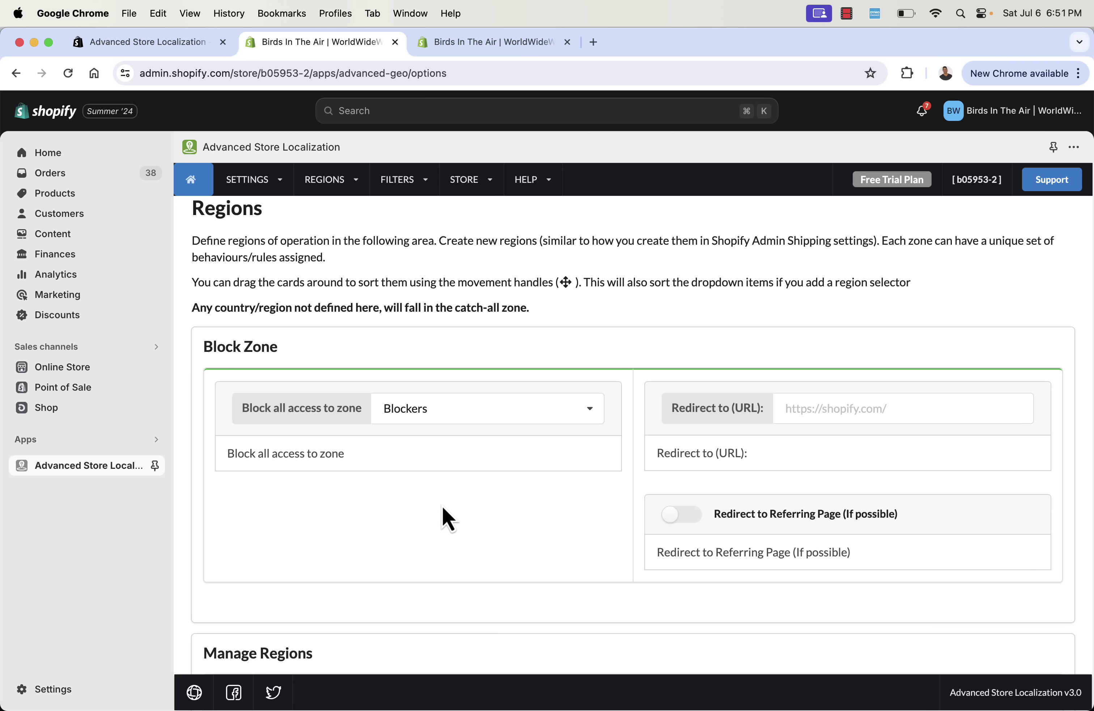
pyautogui.scroll(-1, 449, 519)
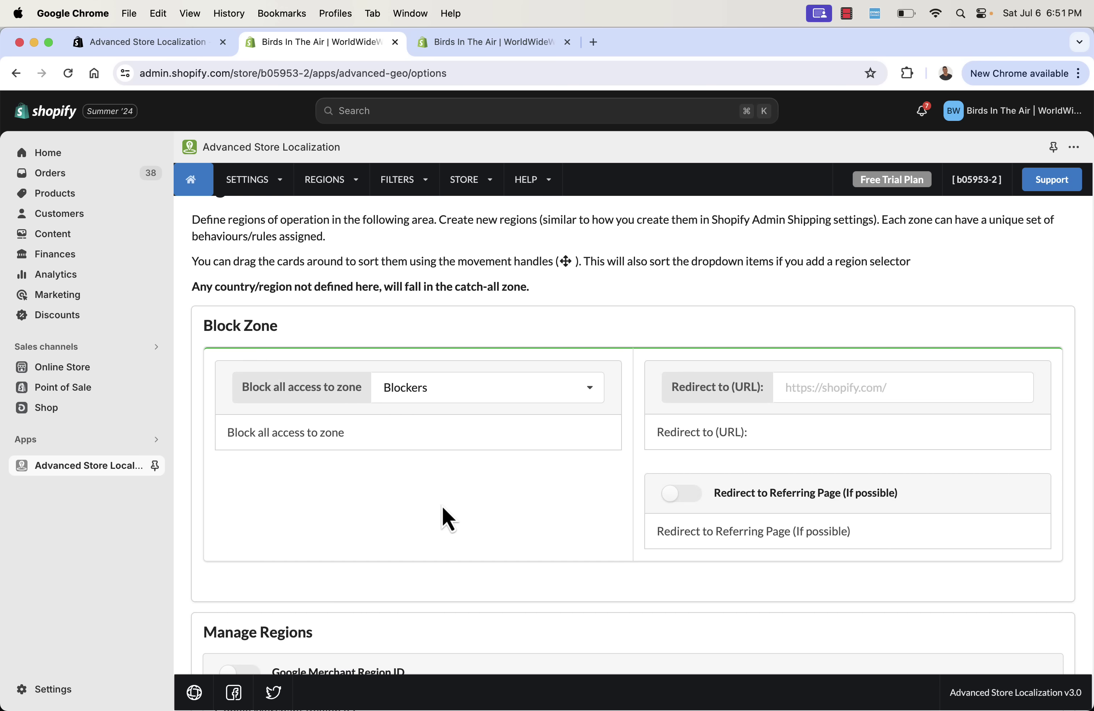
pyautogui.scroll(-10, 443, 507)
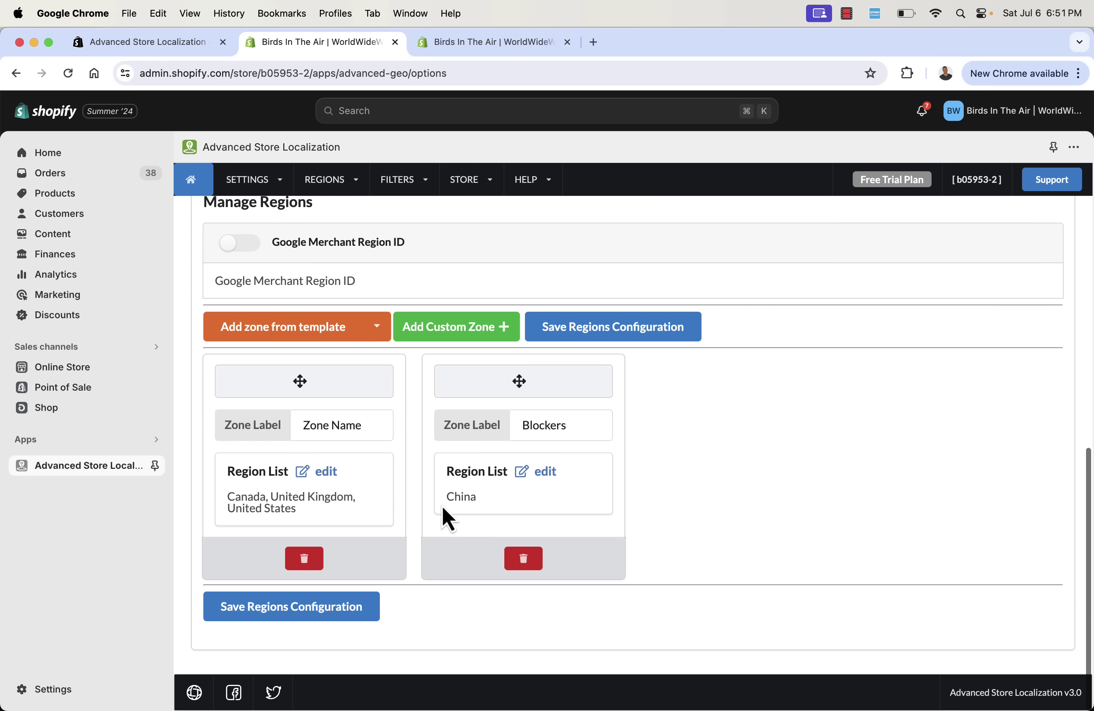
pyautogui.scroll(10, 442, 508)
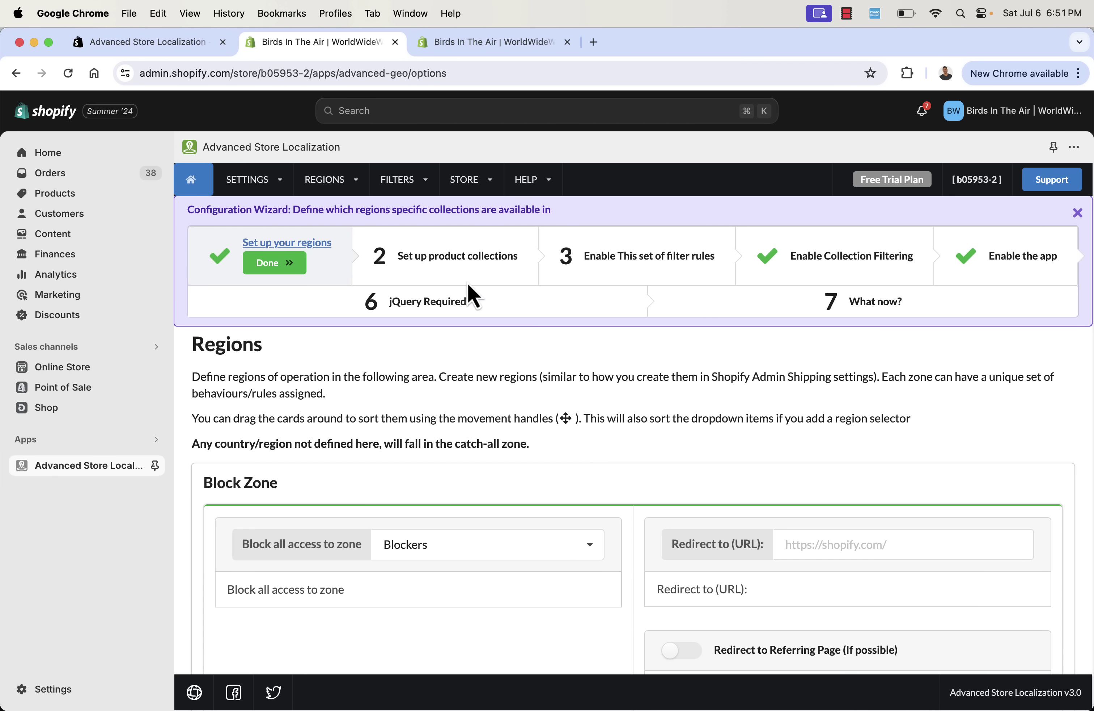
# Mark the region setup as done in the wizard and go to the product collections setup
pyautogui.click(279, 264)
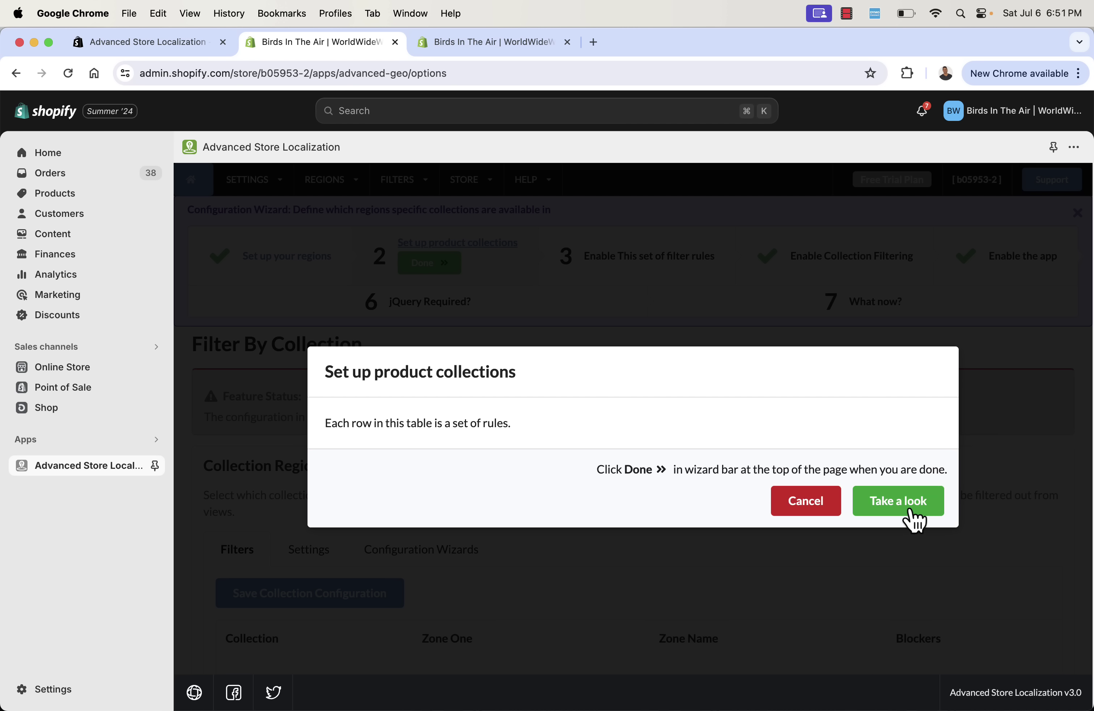
pyautogui.click(911, 512)
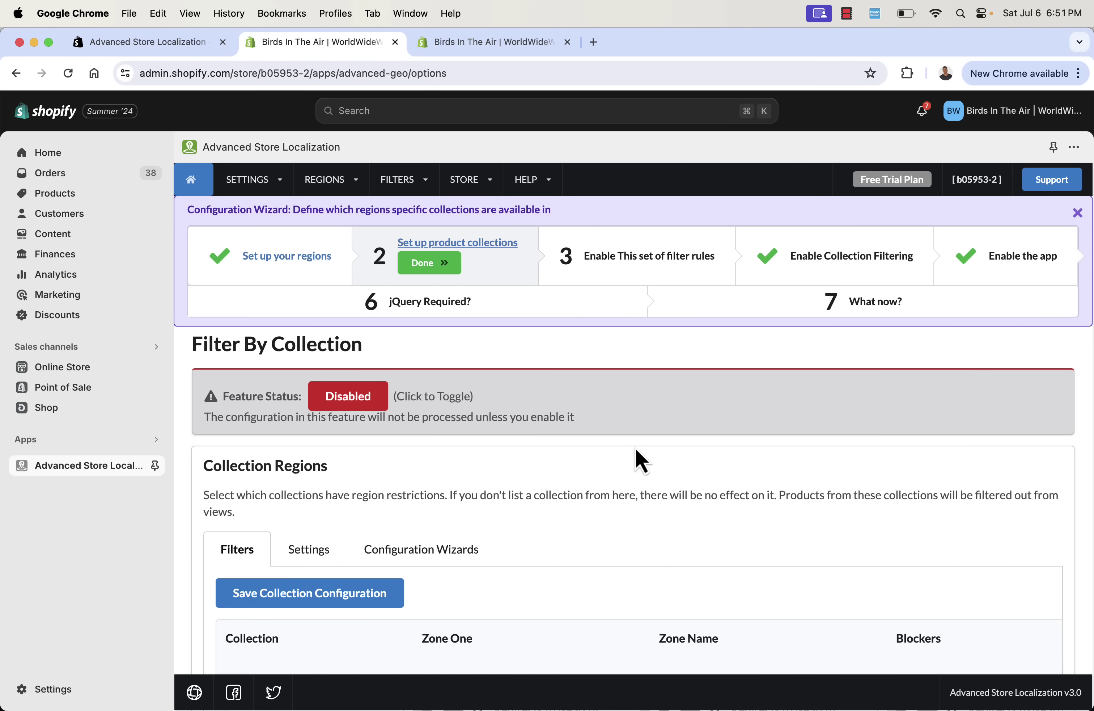
pyautogui.scroll(-1, 635, 448)
pyautogui.scroll(2, 350, 464)
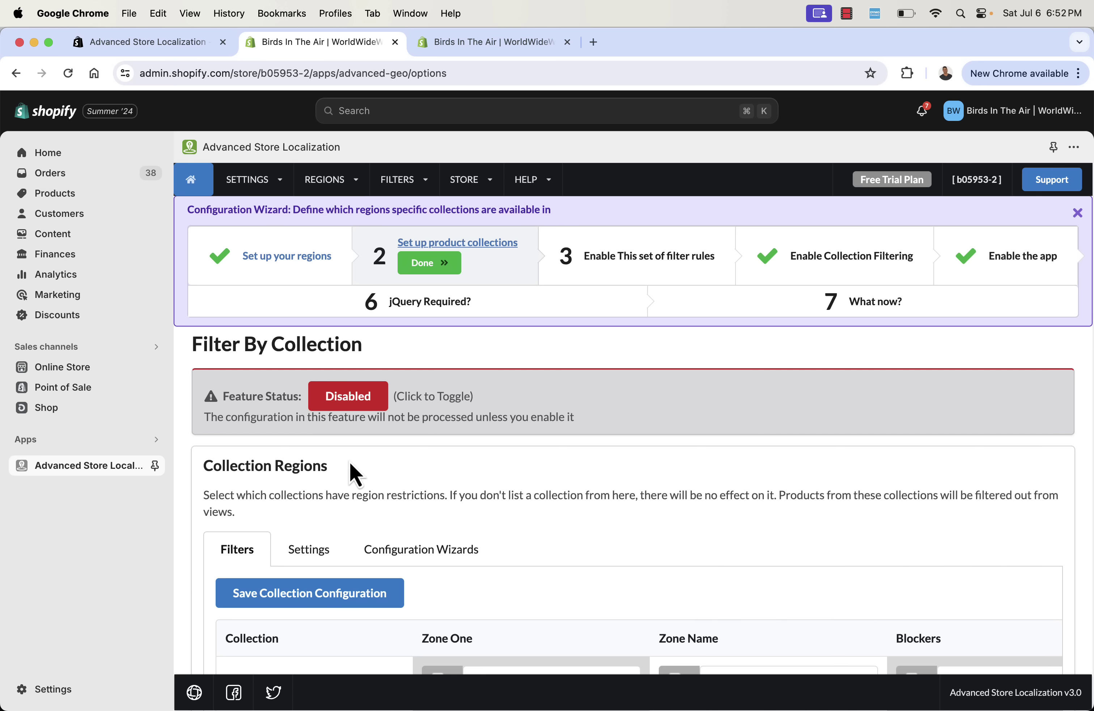
# Mark the product collections setup as done in the wizard and enable this set of filter rules
pyautogui.tripleClick(342, 492)
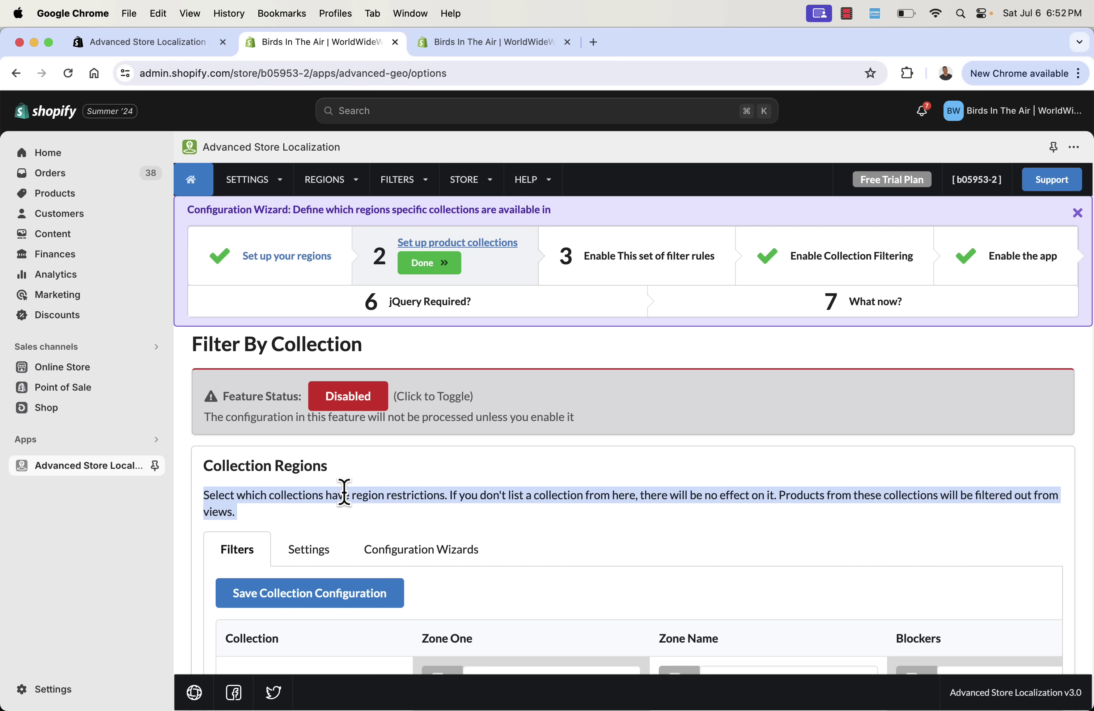
pyautogui.click(368, 529)
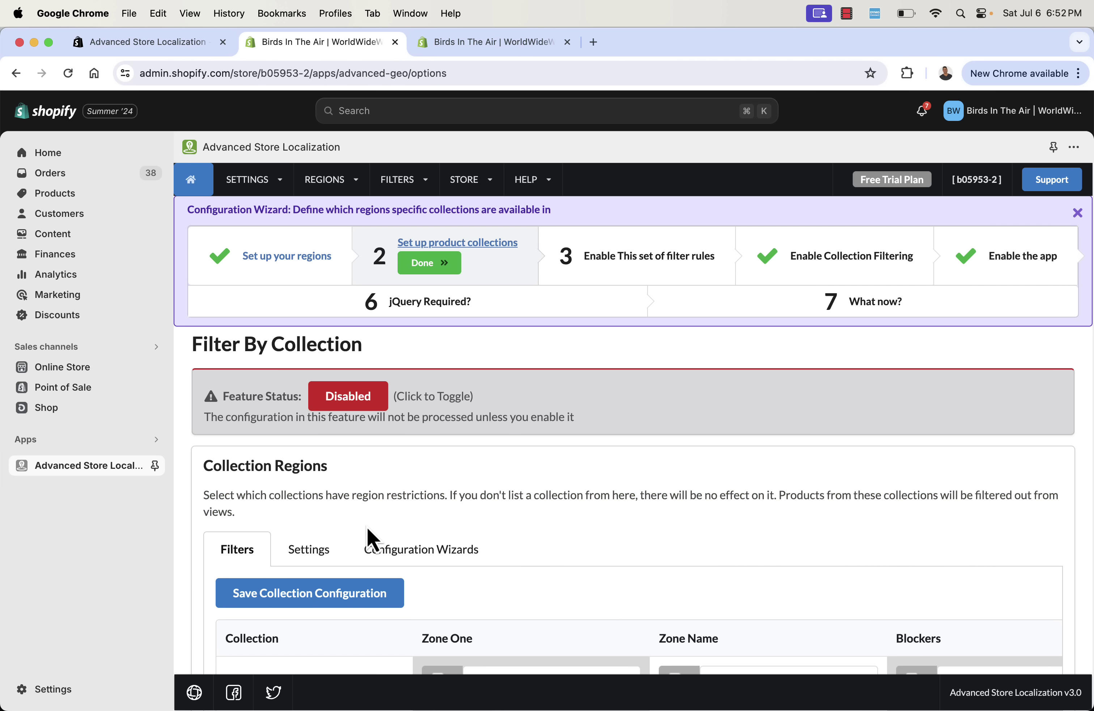
pyautogui.scroll(-4, 368, 531)
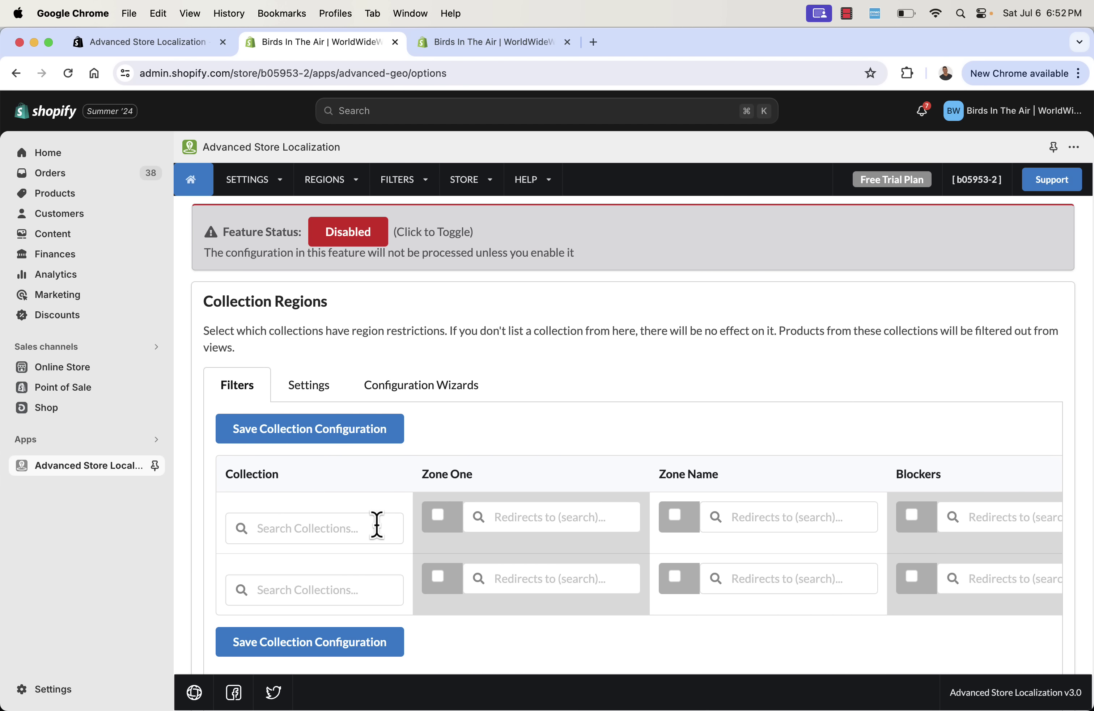
pyautogui.scroll(4, 376, 524)
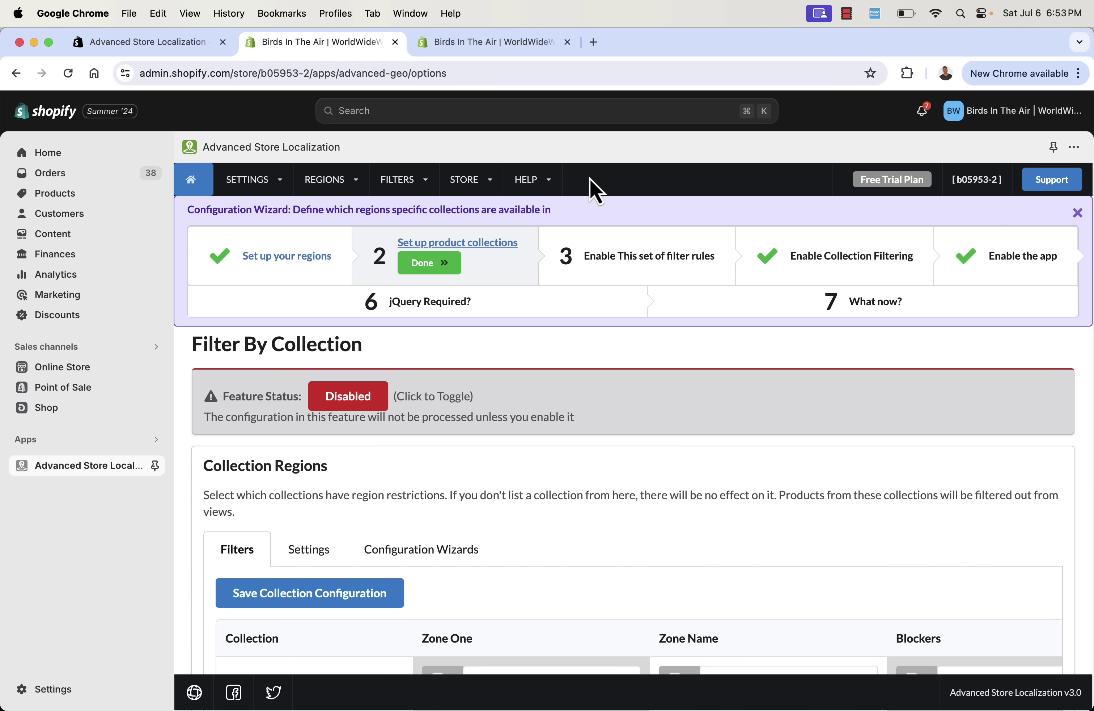
pyautogui.click(438, 270)
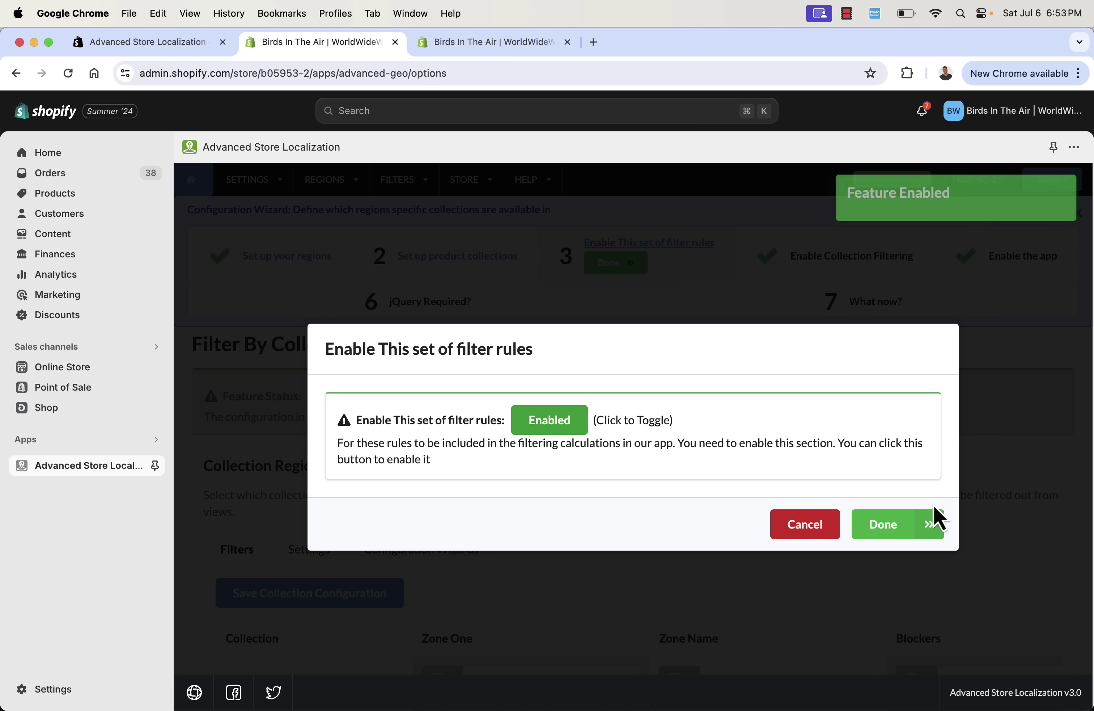
pyautogui.click(883, 529)
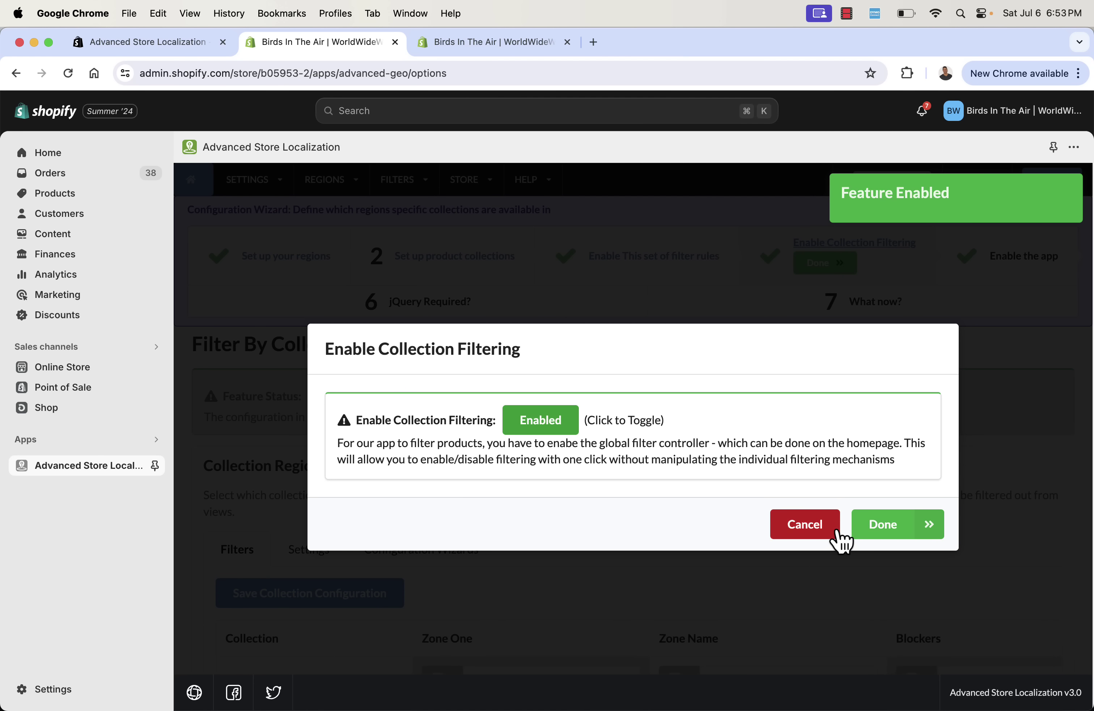
# Confirm that collection filtering and the app are enabled, and continue past the wizard's jQuery check
pyautogui.click(886, 536)
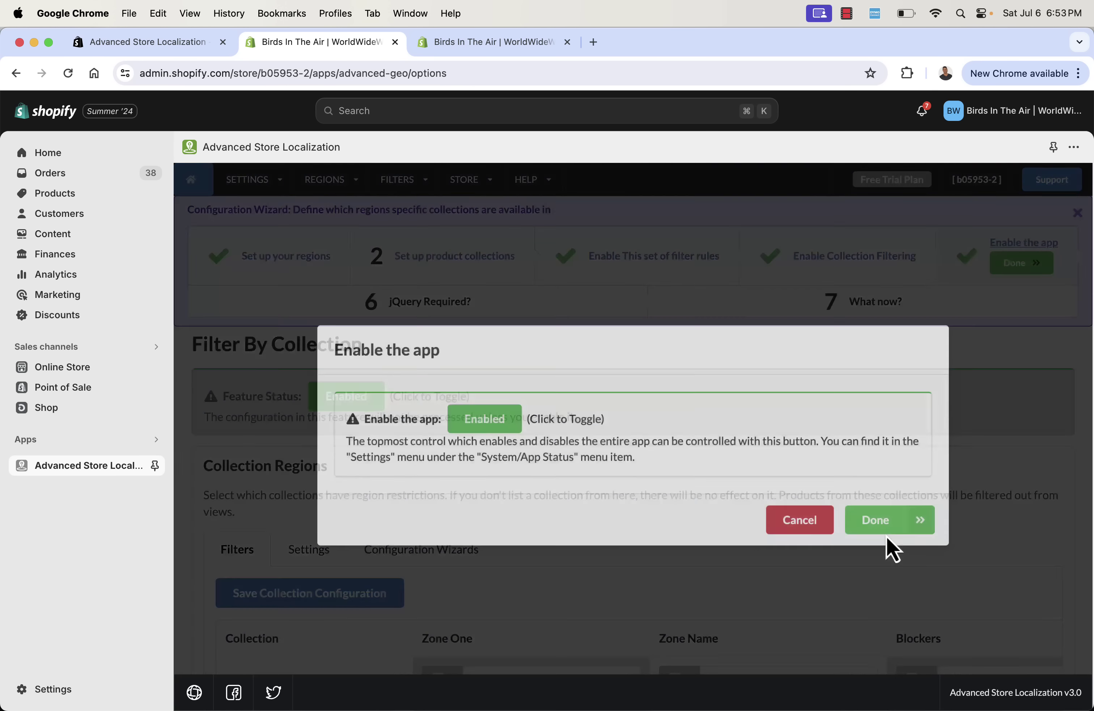
pyautogui.click(898, 532)
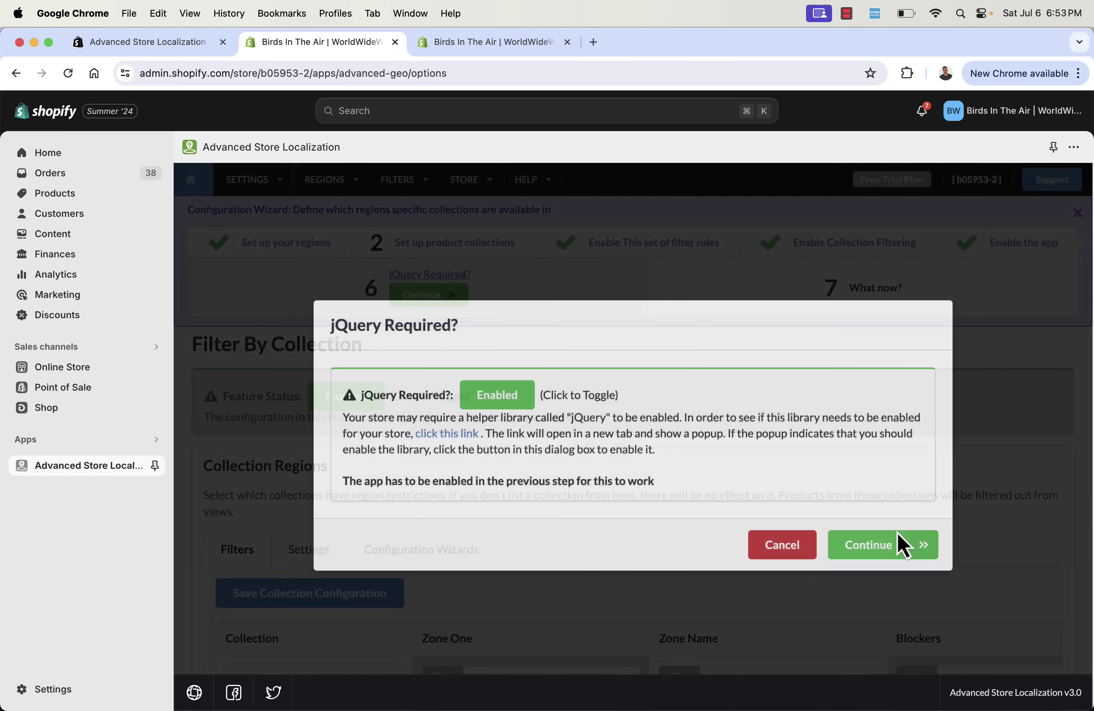
pyautogui.click(876, 545)
pyautogui.press('Return')
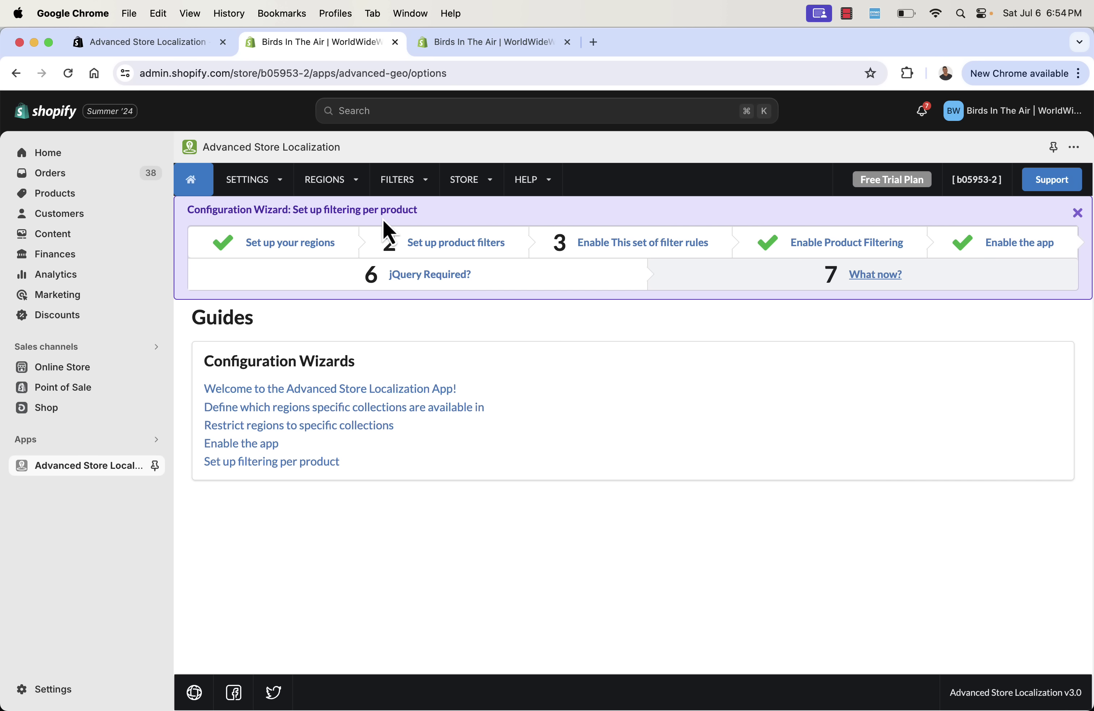
# Look over the zone table of Filter By Collection, and enable the Filter By Product feature
pyautogui.click(409, 186)
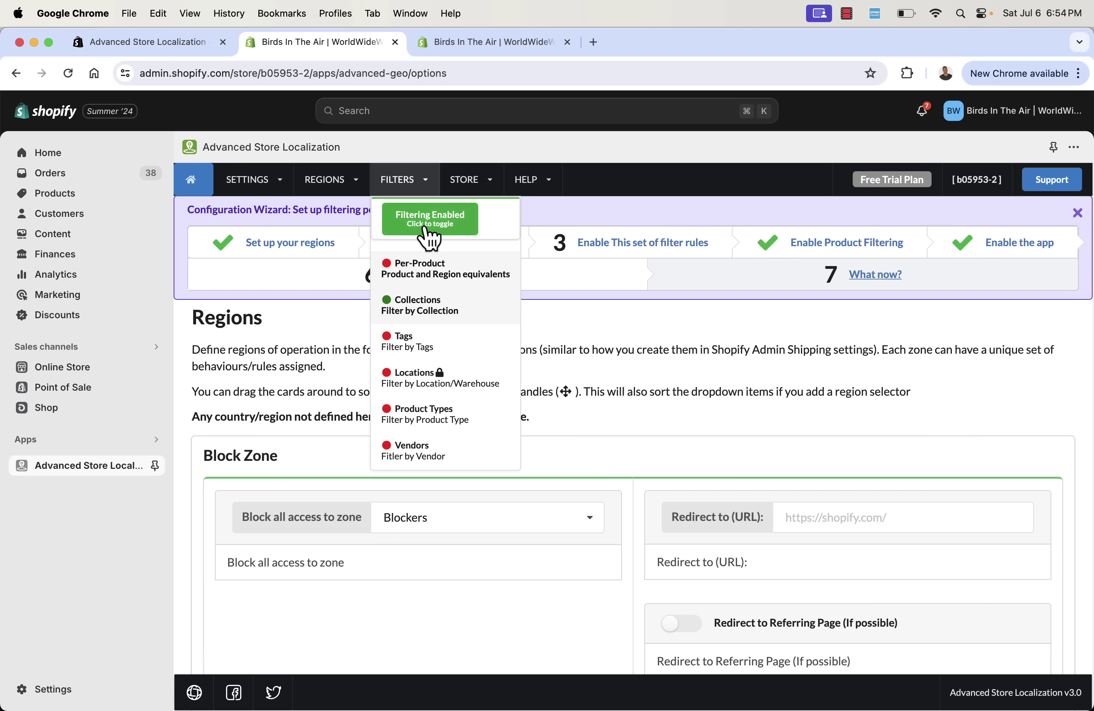
pyautogui.click(444, 298)
pyautogui.scroll(-5, 476, 488)
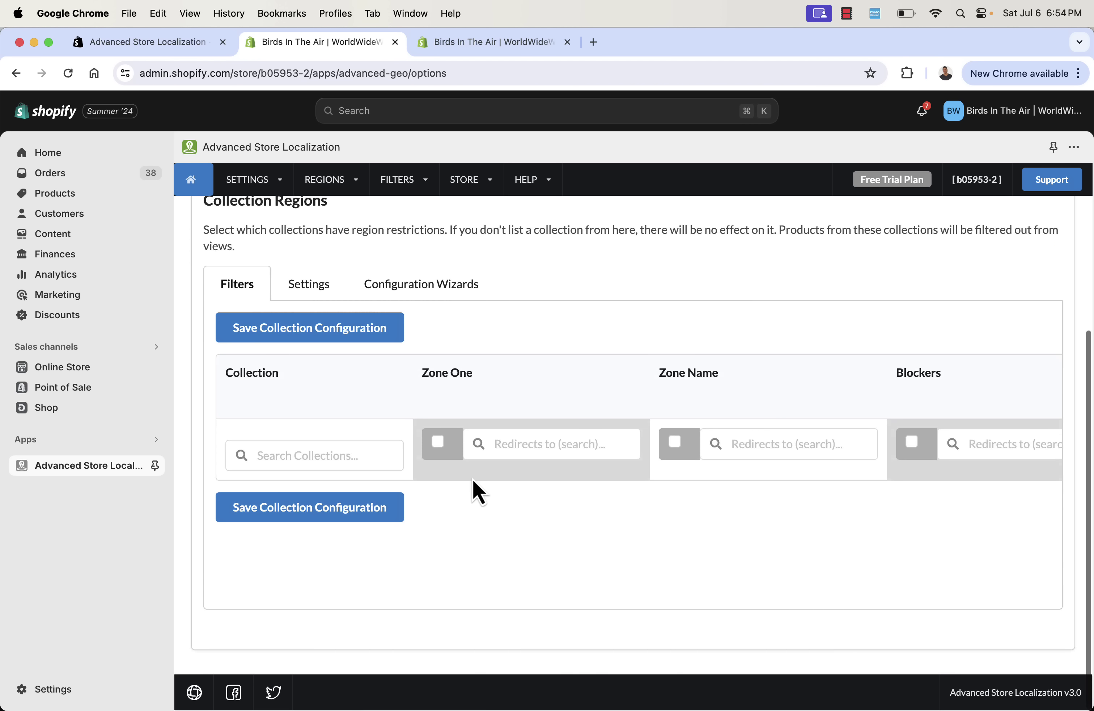
pyautogui.scroll(5, 473, 480)
pyautogui.click(402, 183)
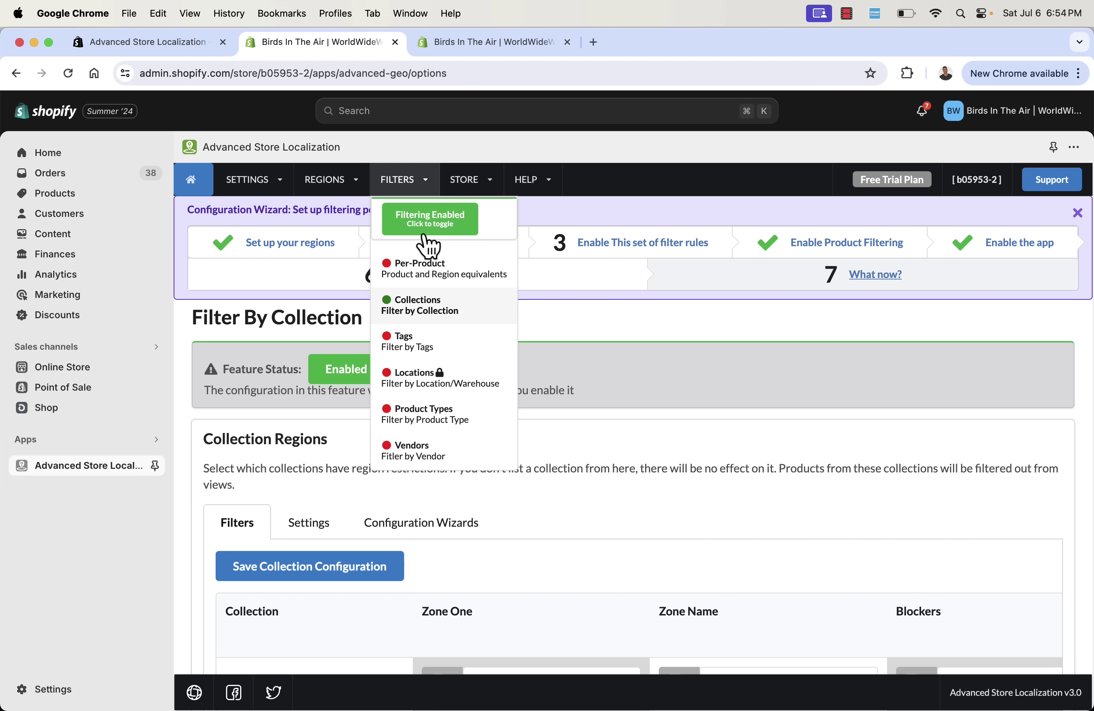
pyautogui.click(439, 276)
pyautogui.scroll(-2, 476, 468)
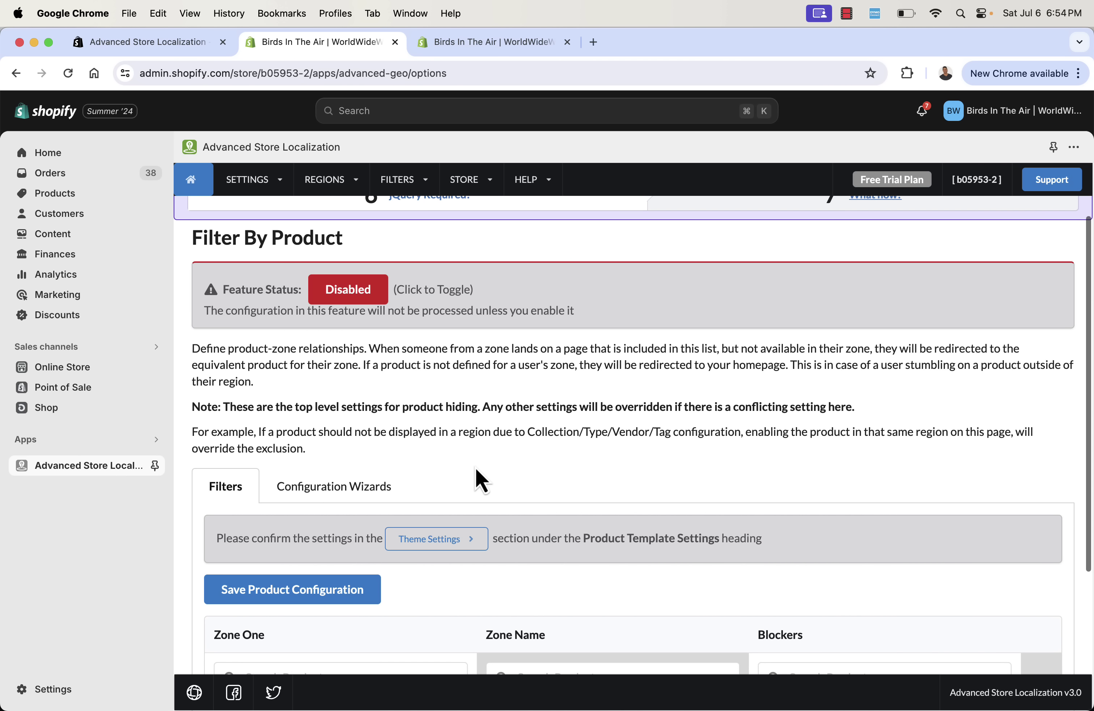
pyautogui.click(376, 298)
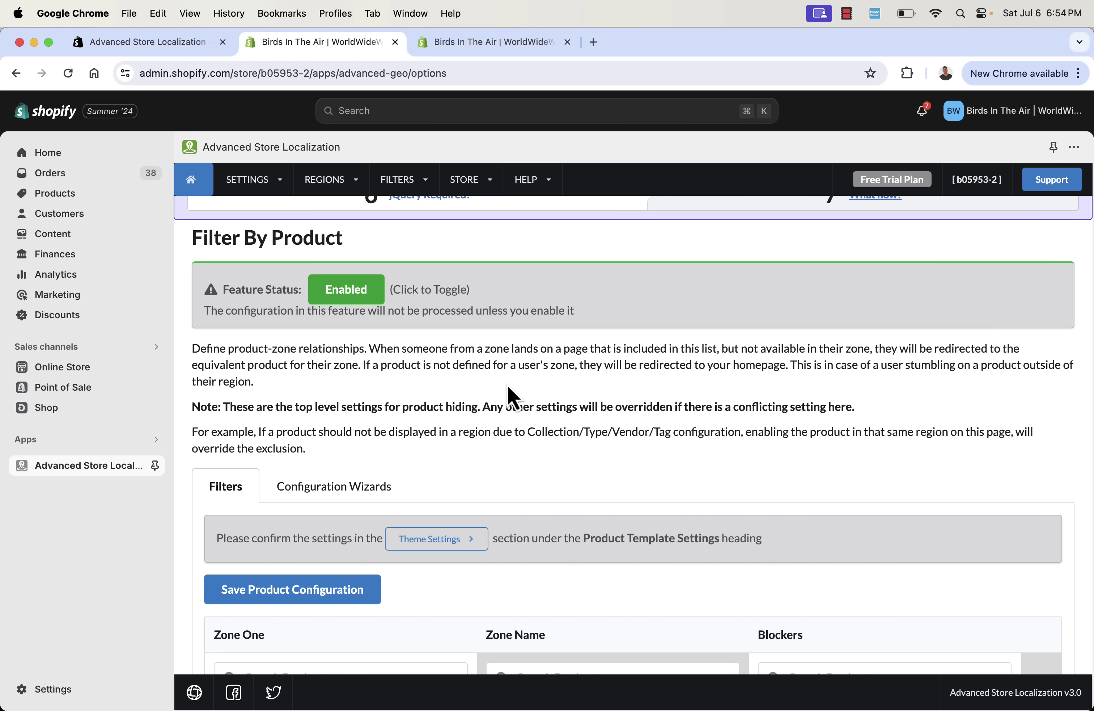
# Review the Filter By Product rules and the Zone One, China and Canada columns of its product table
pyautogui.scroll(-1, 509, 386)
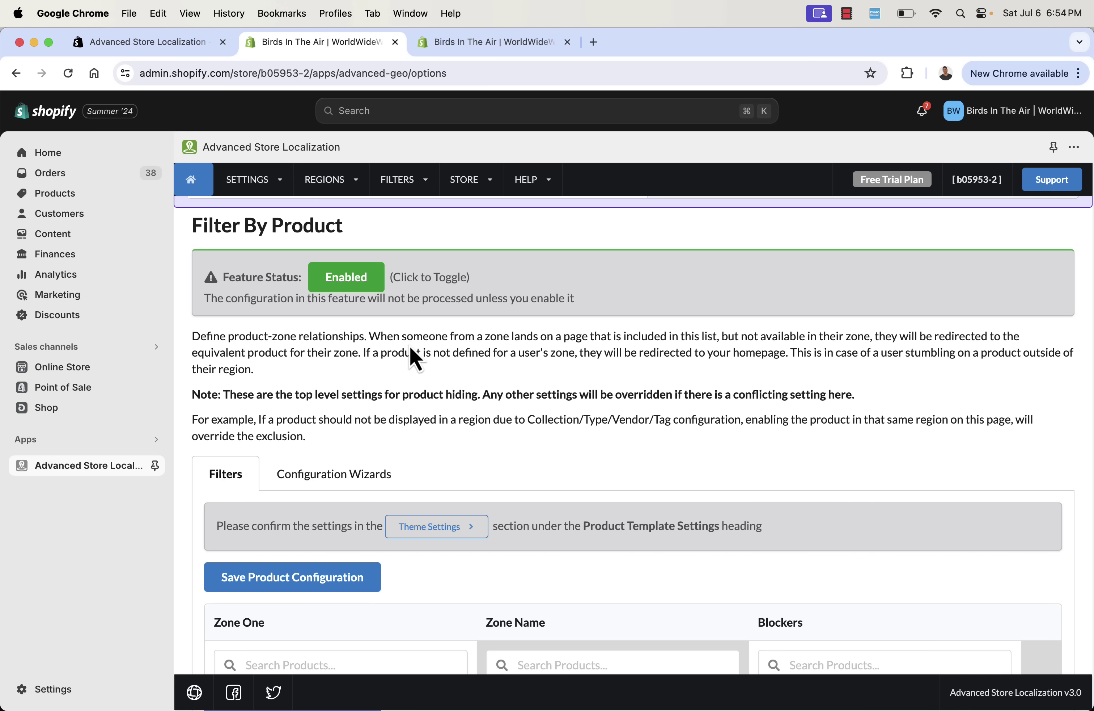
pyautogui.scroll(-5, 410, 347)
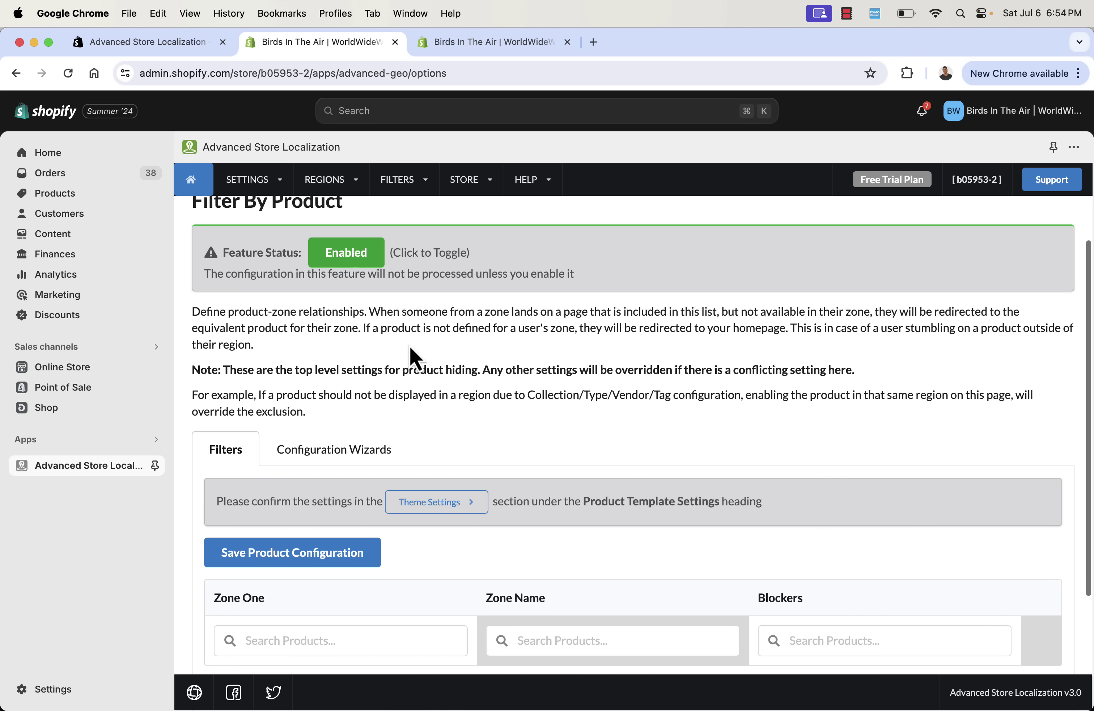
pyautogui.scroll(-2, 409, 347)
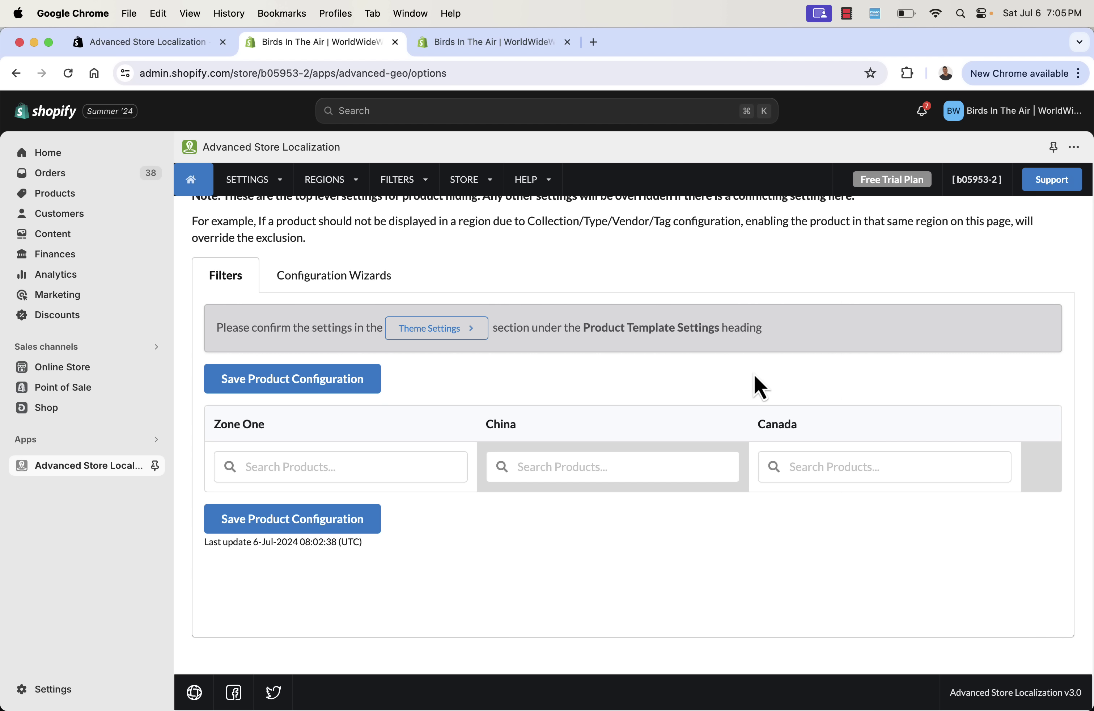
pyautogui.click(415, 463)
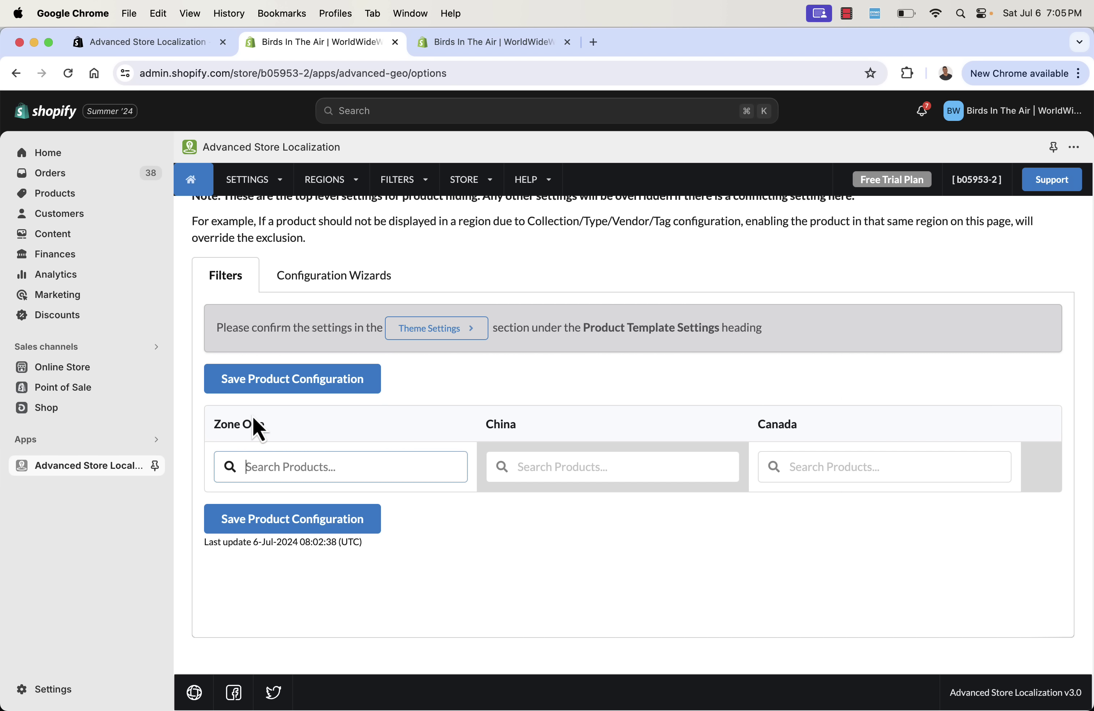
pyautogui.tripleClick(238, 424)
pyautogui.click(268, 430)
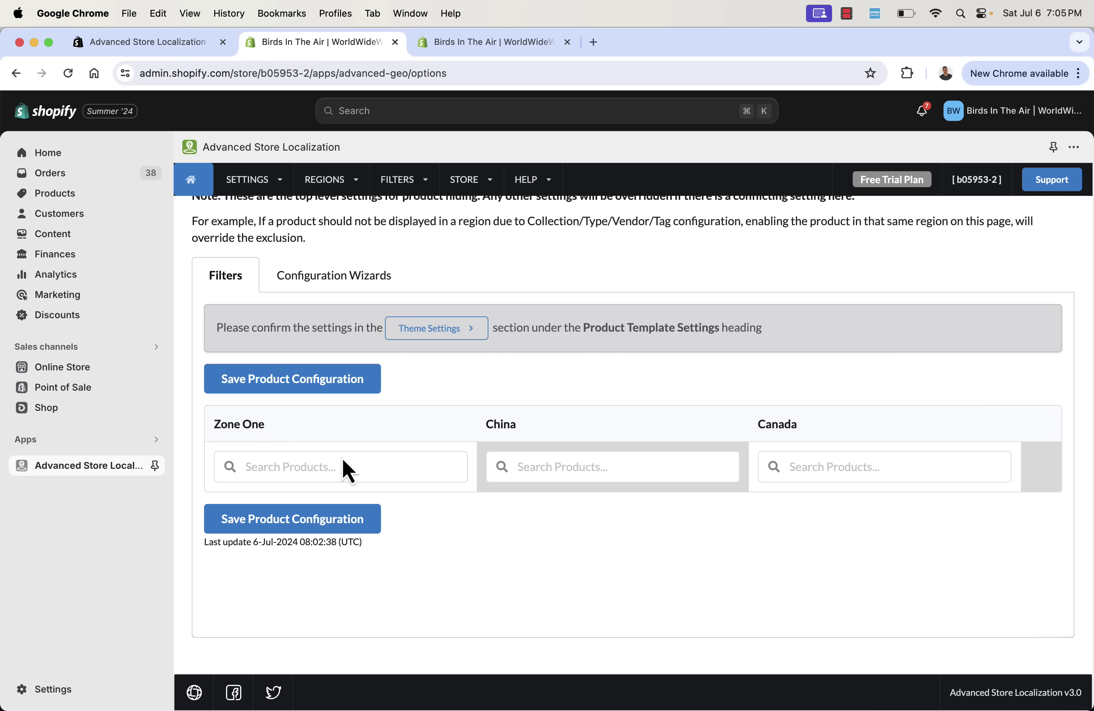
pyautogui.doubleClick(503, 423)
pyautogui.click(805, 429)
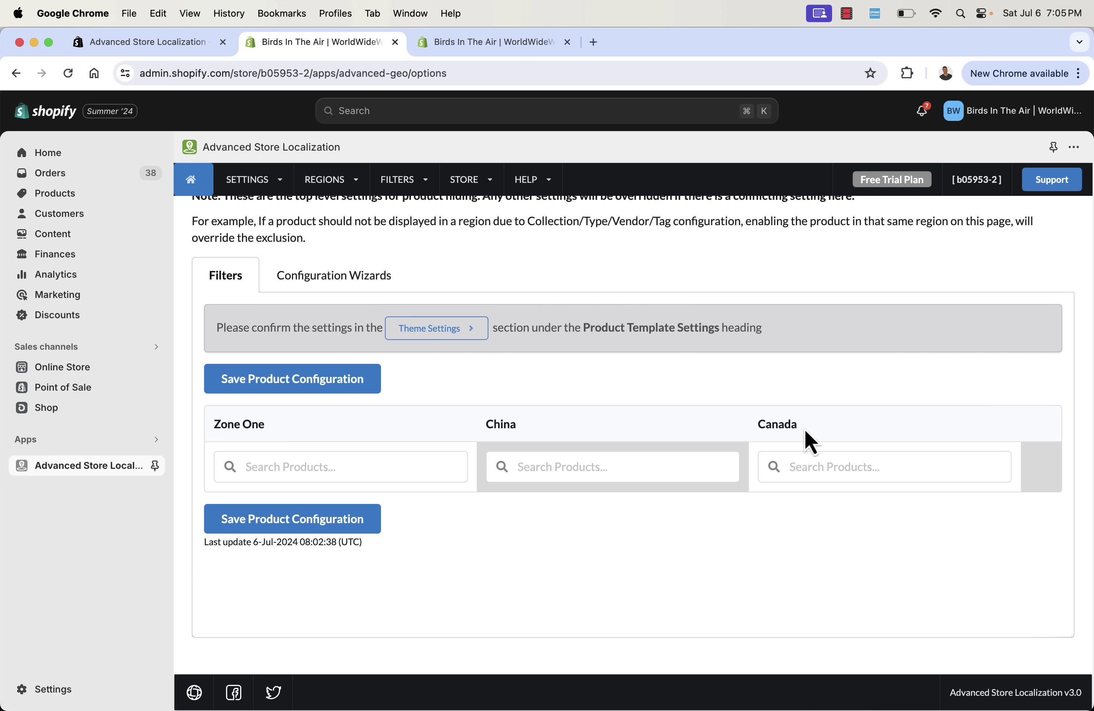
pyautogui.doubleClick(775, 417)
pyautogui.click(587, 413)
# Assign the product "All Roads Lead To Downey" to the China zone and save the product configuration
pyautogui.click(599, 467)
pyautogui.write('all roads')
pyautogui.click(623, 485)
pyautogui.scroll(-1, 623, 486)
pyautogui.click(307, 586)
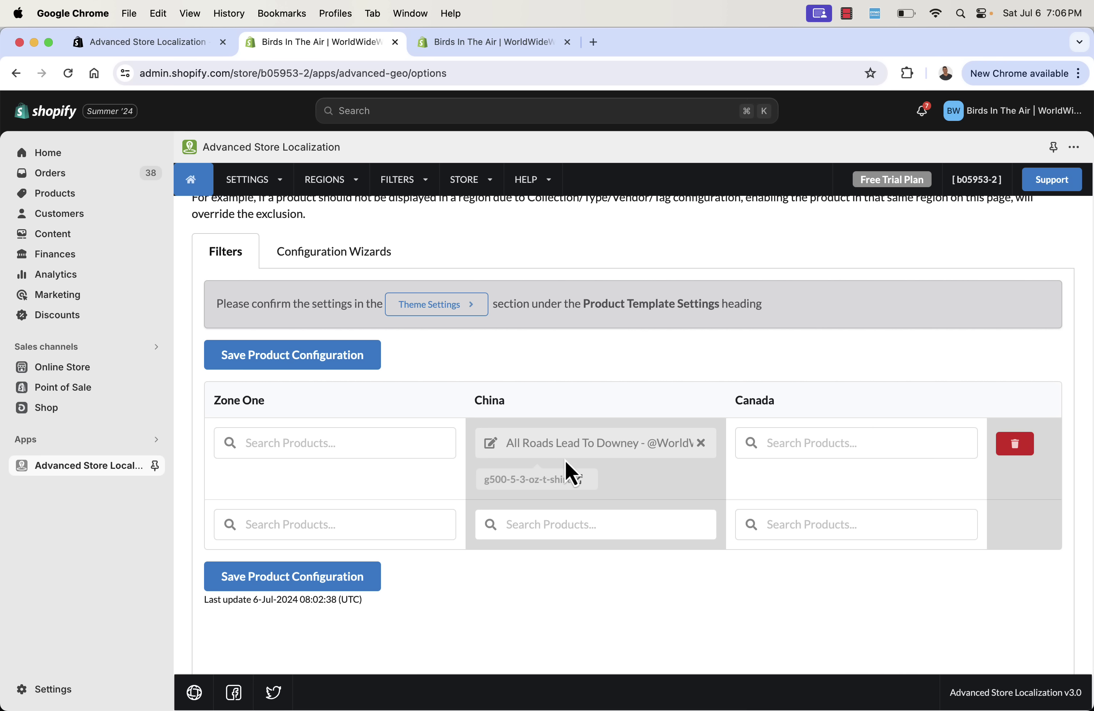
# Check the Filter By Vendor page, and enable the Filter By Product Type feature
pyautogui.scroll(3, 527, 451)
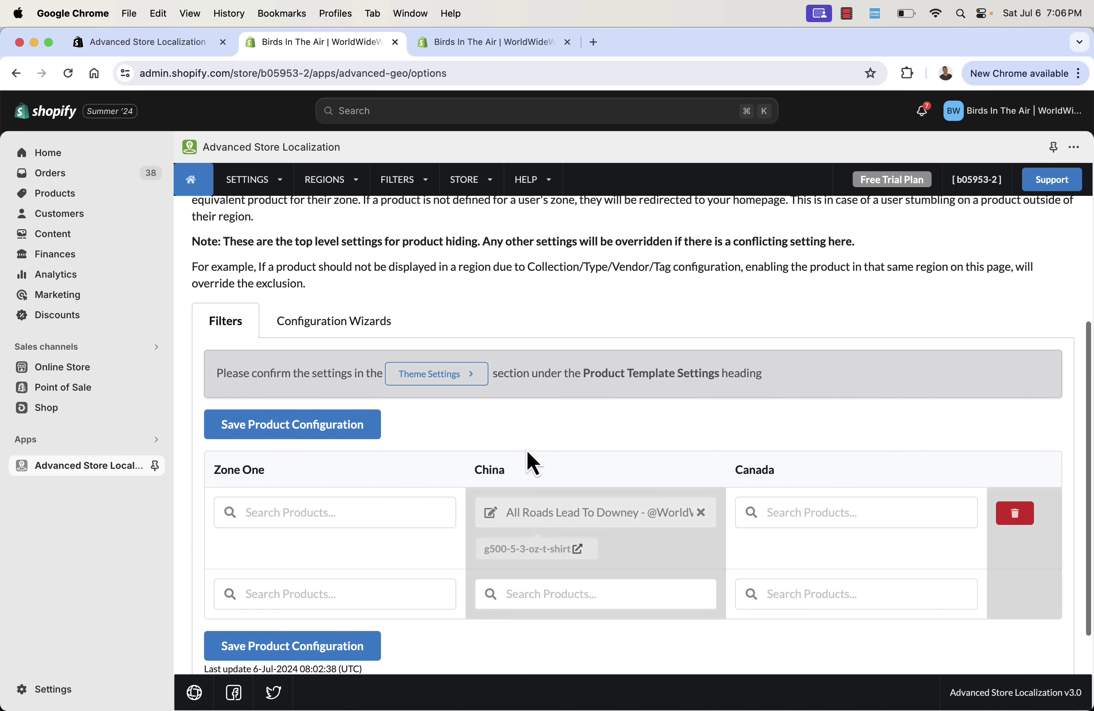
pyautogui.scroll(10, 588, 532)
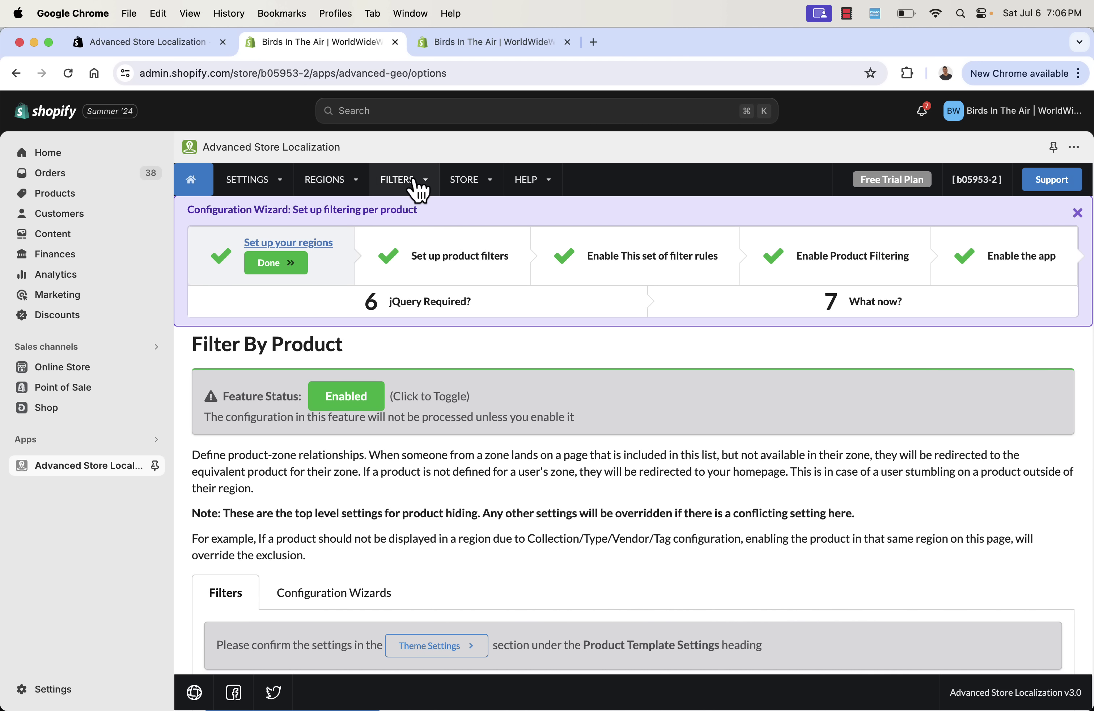
pyautogui.click(417, 183)
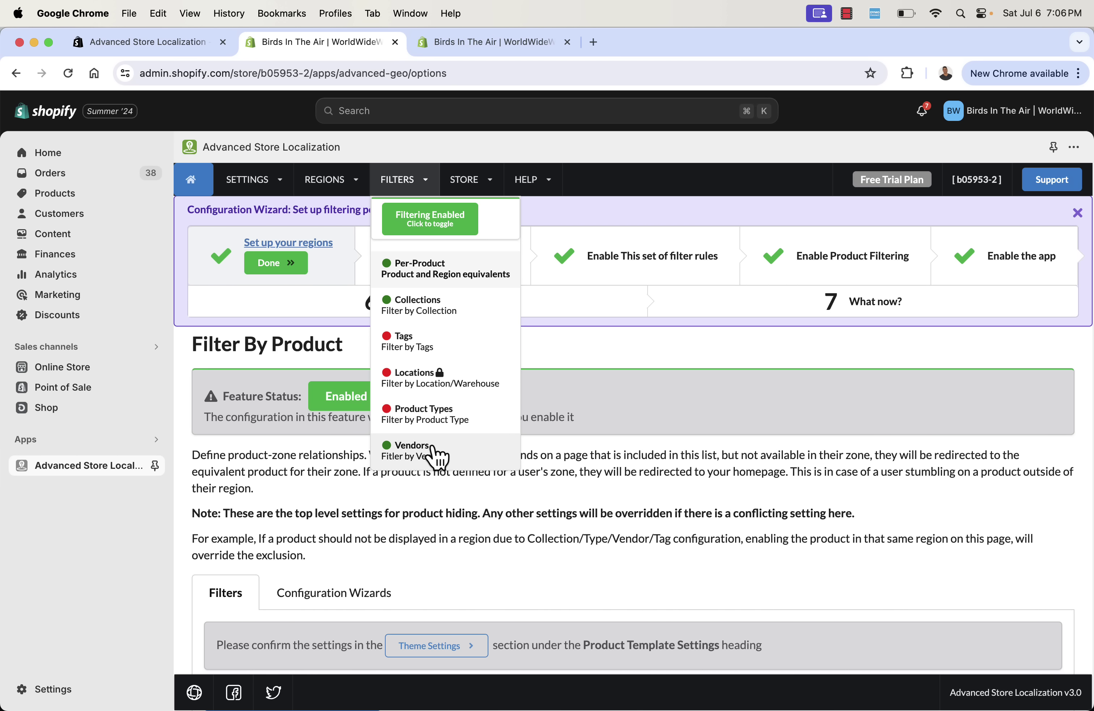
pyautogui.click(432, 447)
pyautogui.click(406, 189)
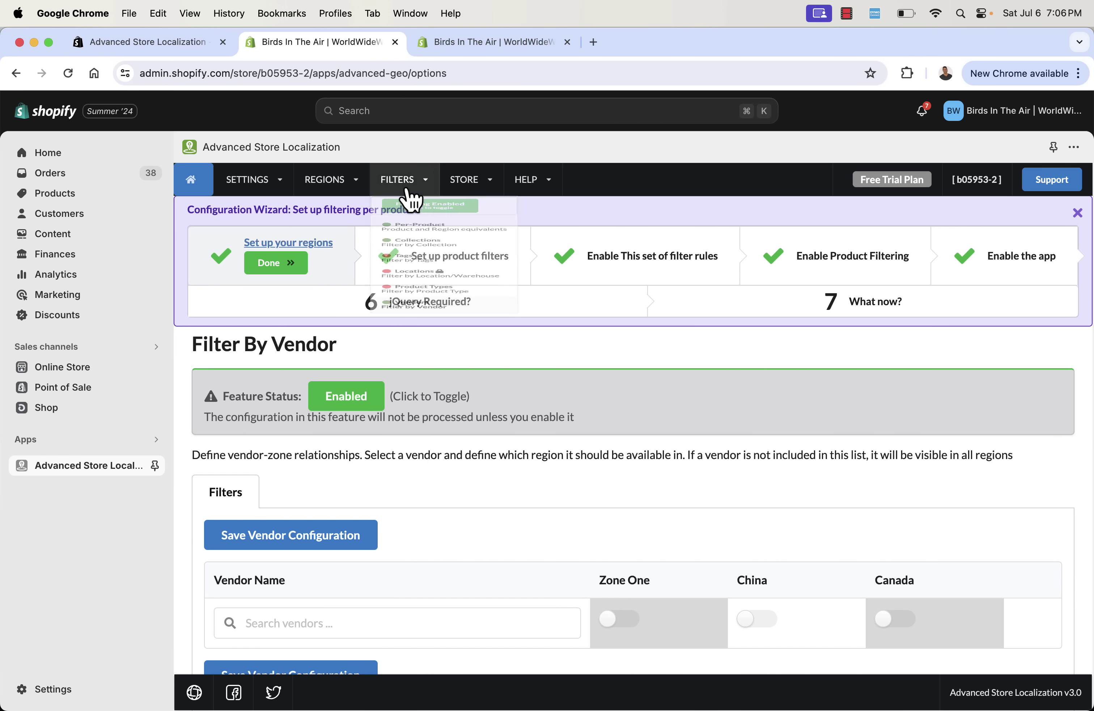
pyautogui.click(419, 424)
pyautogui.click(359, 402)
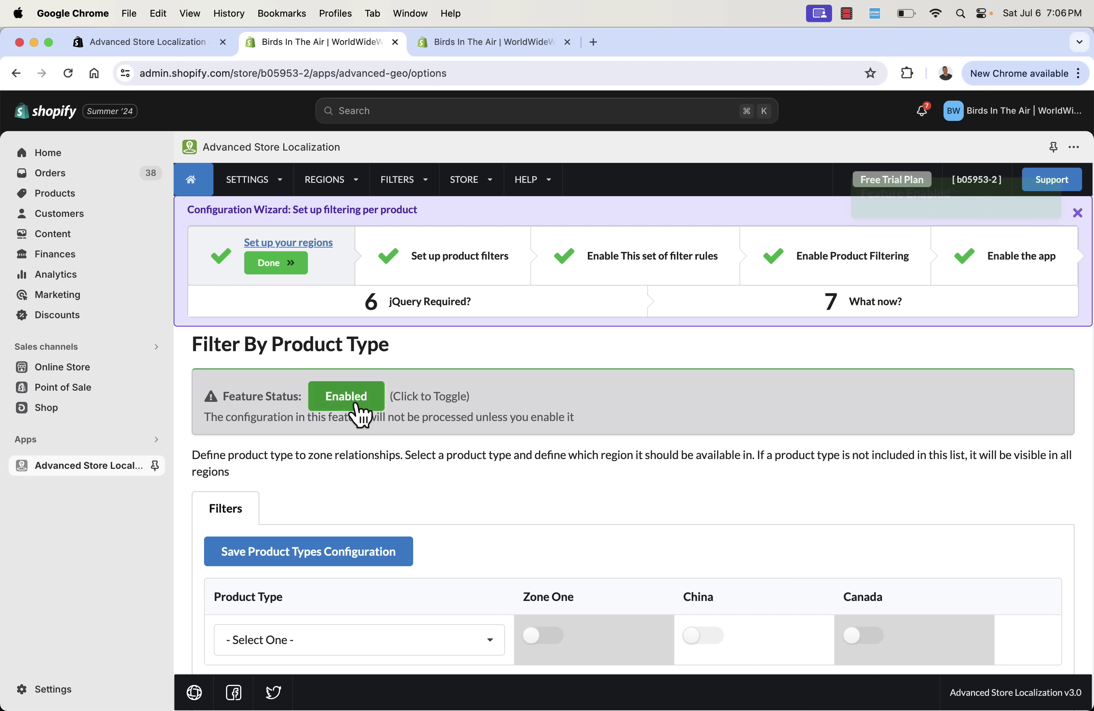
# Add the Sweatshirts product type to the filter table and make it available in the China zone
pyautogui.scroll(-3, 496, 466)
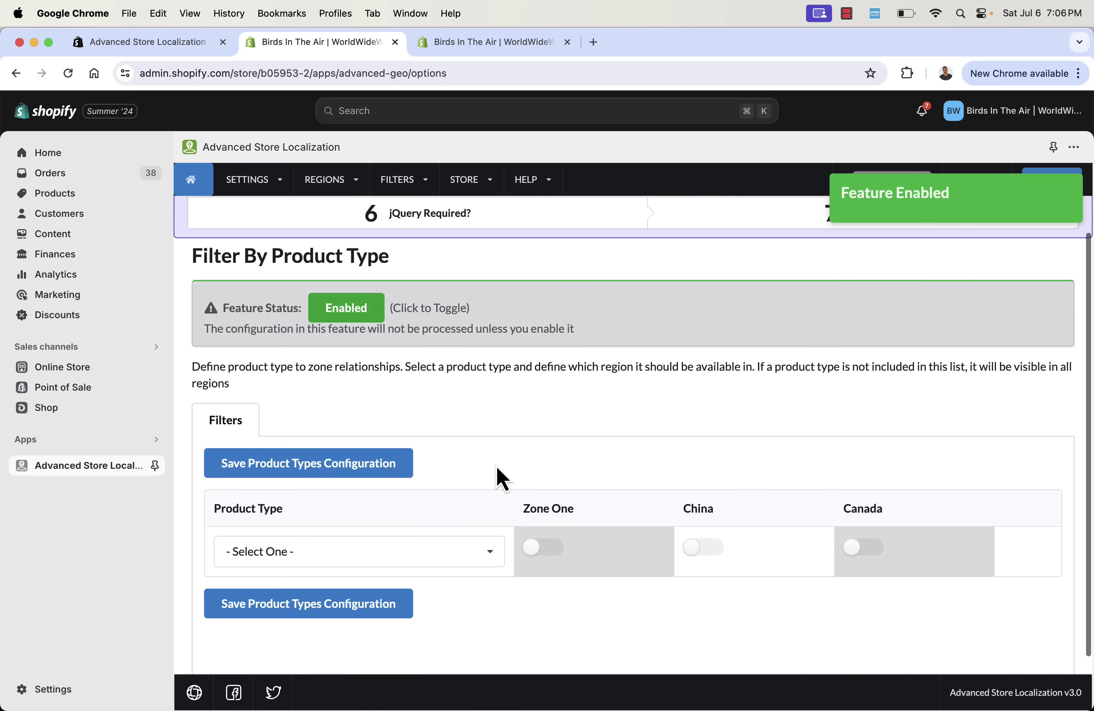
pyautogui.click(494, 561)
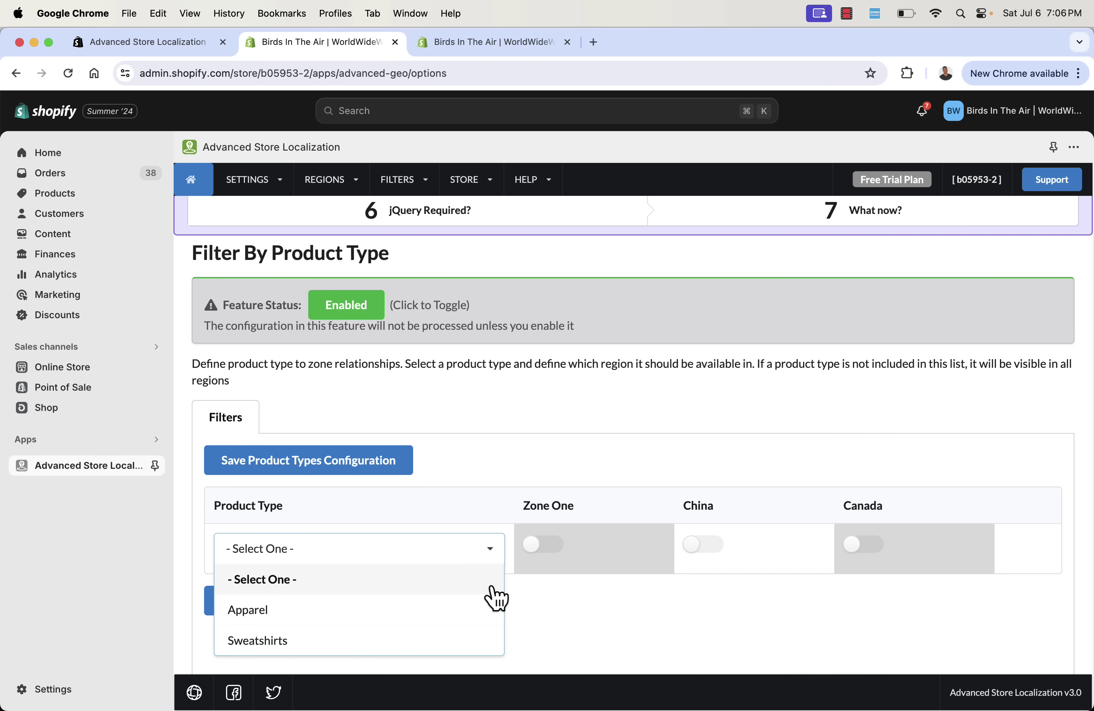
pyautogui.click(472, 646)
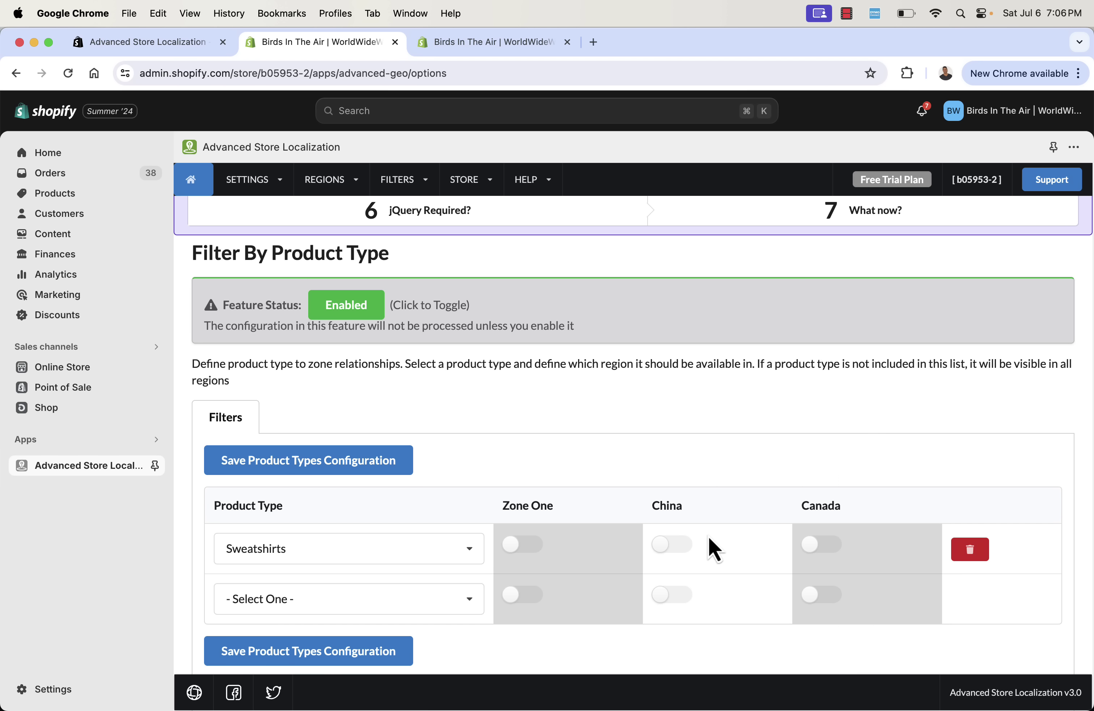
pyautogui.click(665, 546)
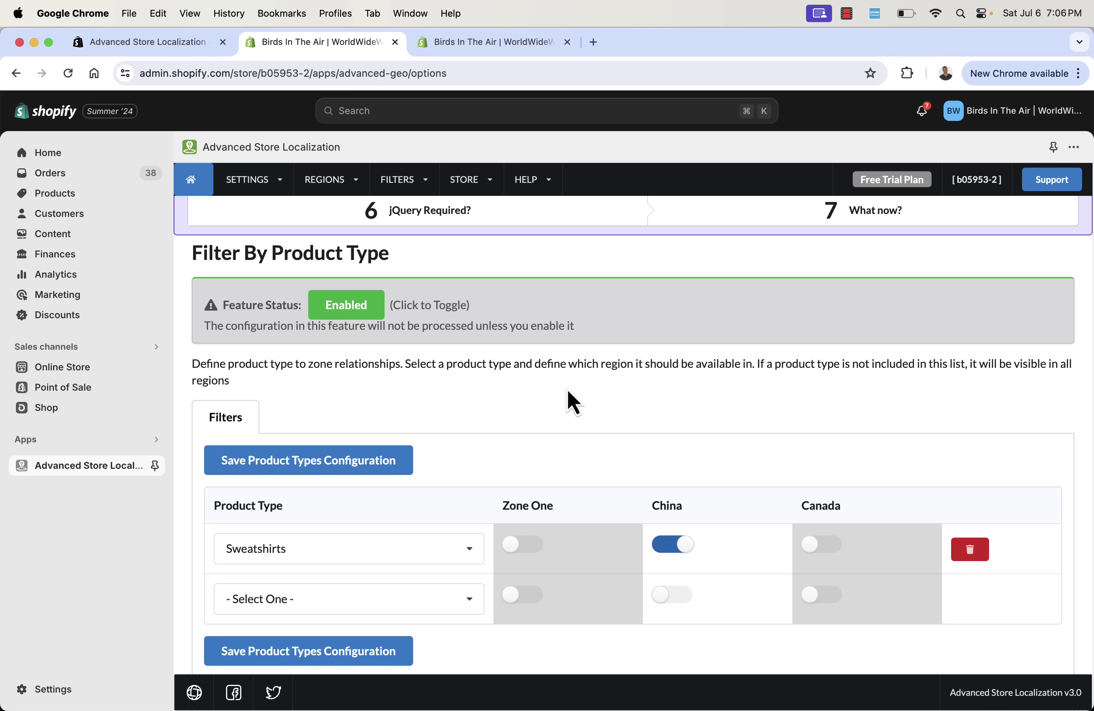
pyautogui.scroll(-1, 520, 402)
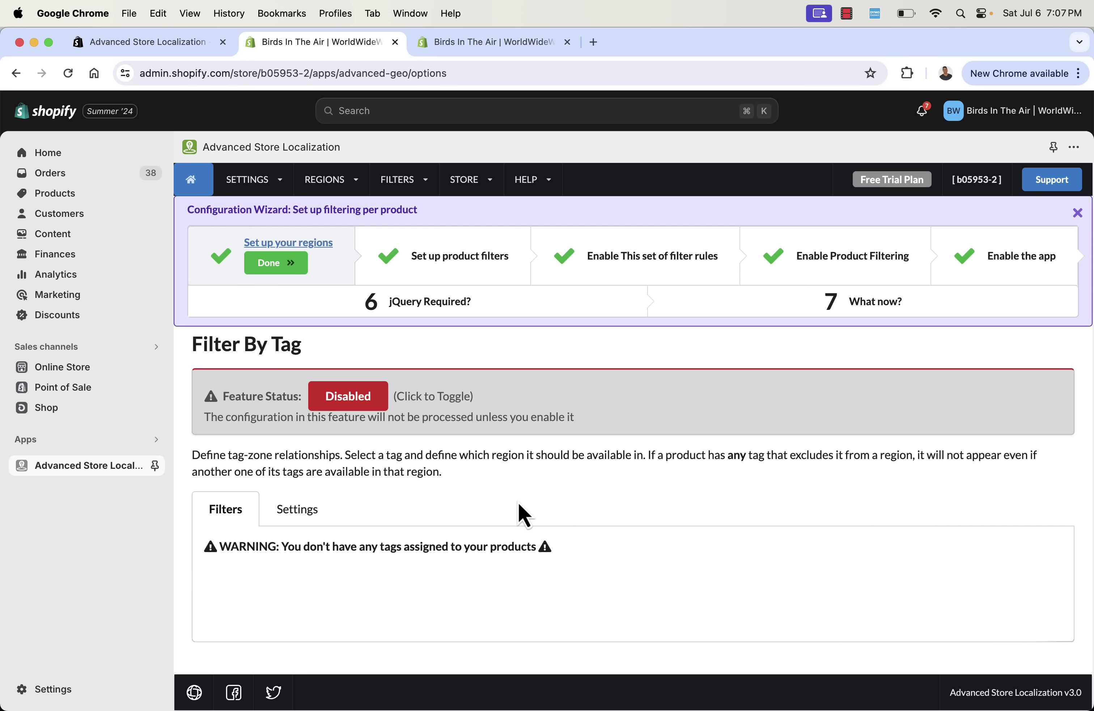
# Enable the Filter By Tag feature and check the status of all the filter types
pyautogui.click(348, 396)
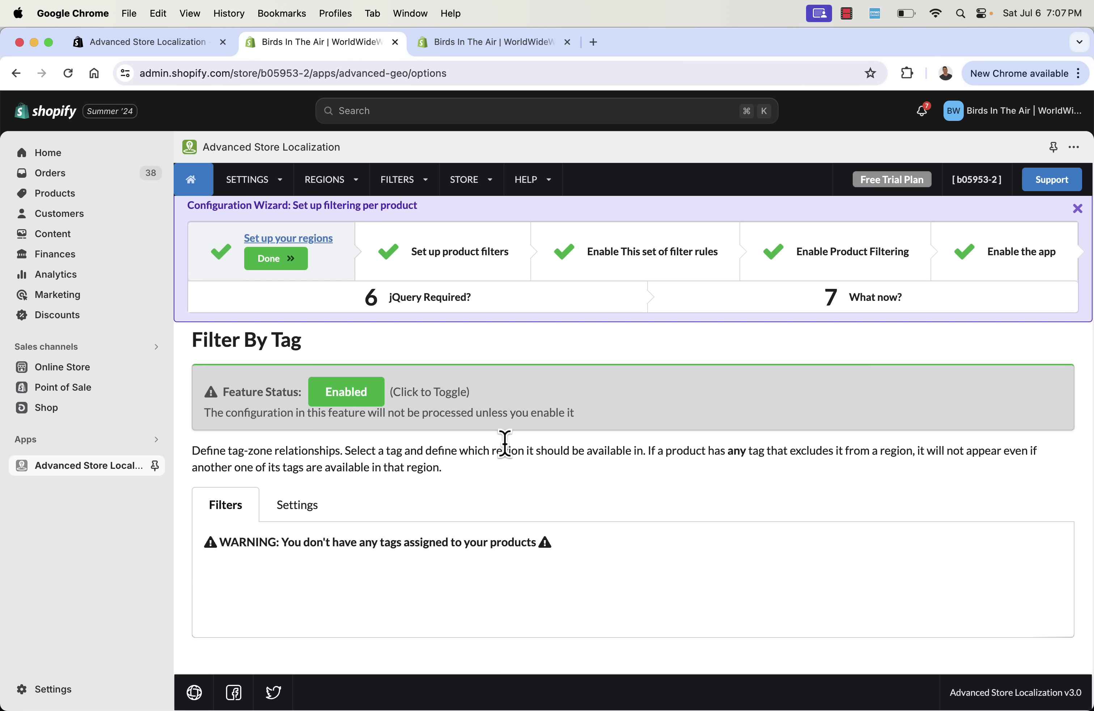
pyautogui.scroll(1, 505, 443)
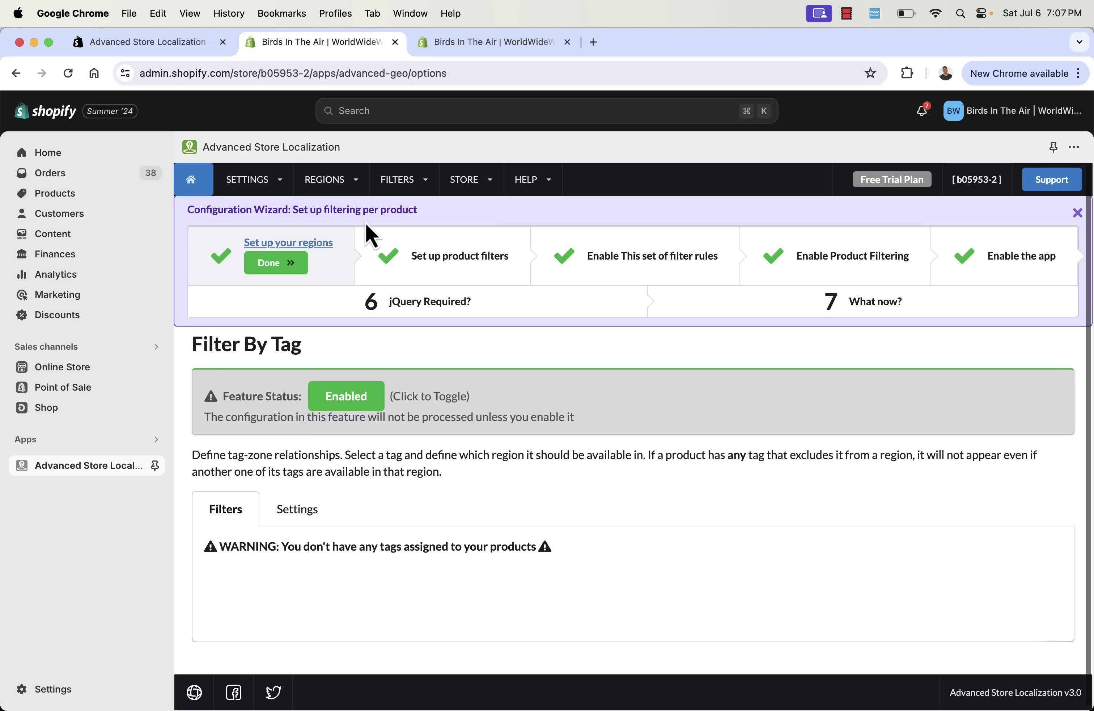
pyautogui.click(428, 184)
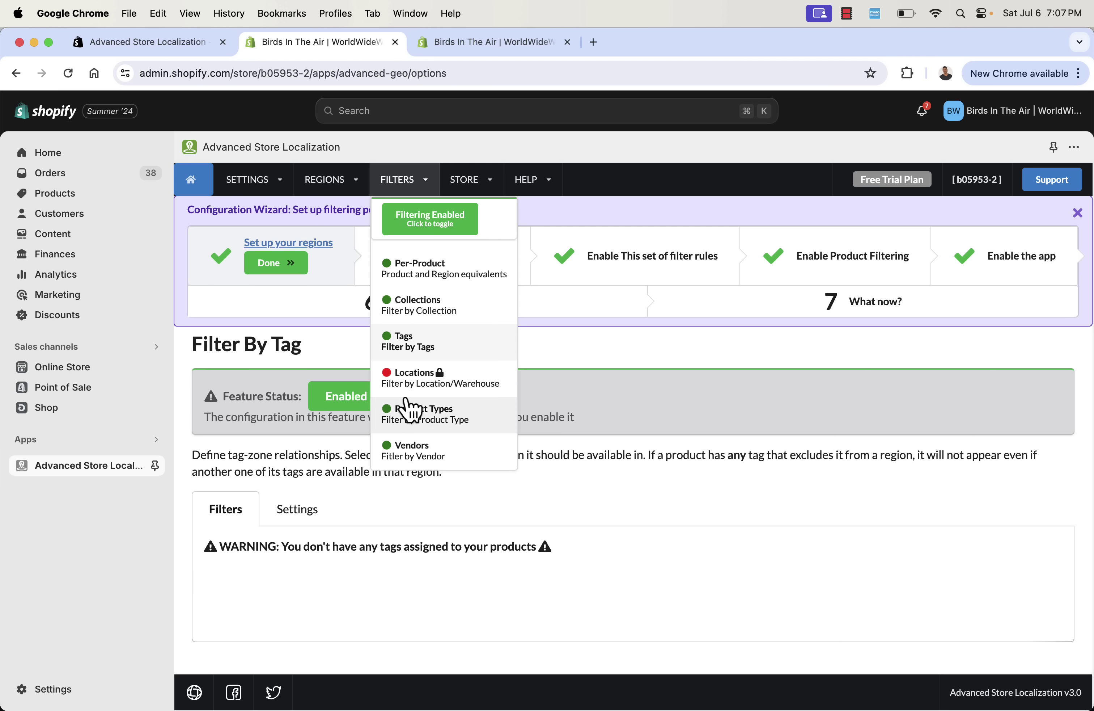
pyautogui.click(609, 334)
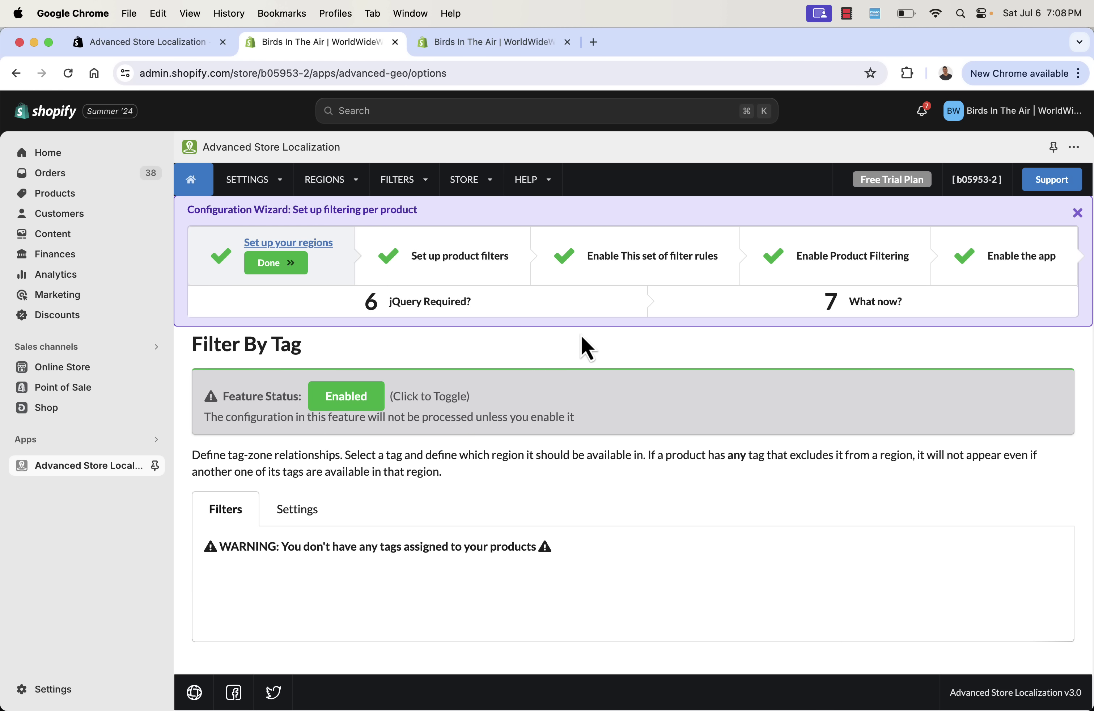
# Review the Multi-Domain and Language Paths feature, including its URL fields for each zone
pyautogui.click(470, 179)
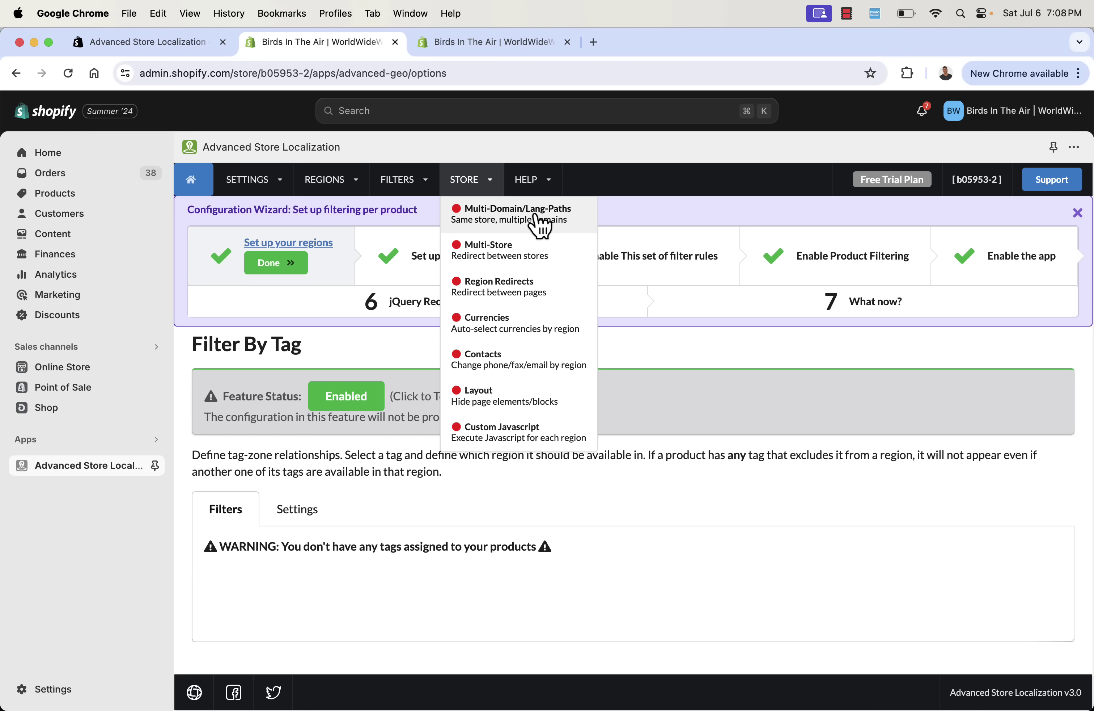
pyautogui.click(540, 225)
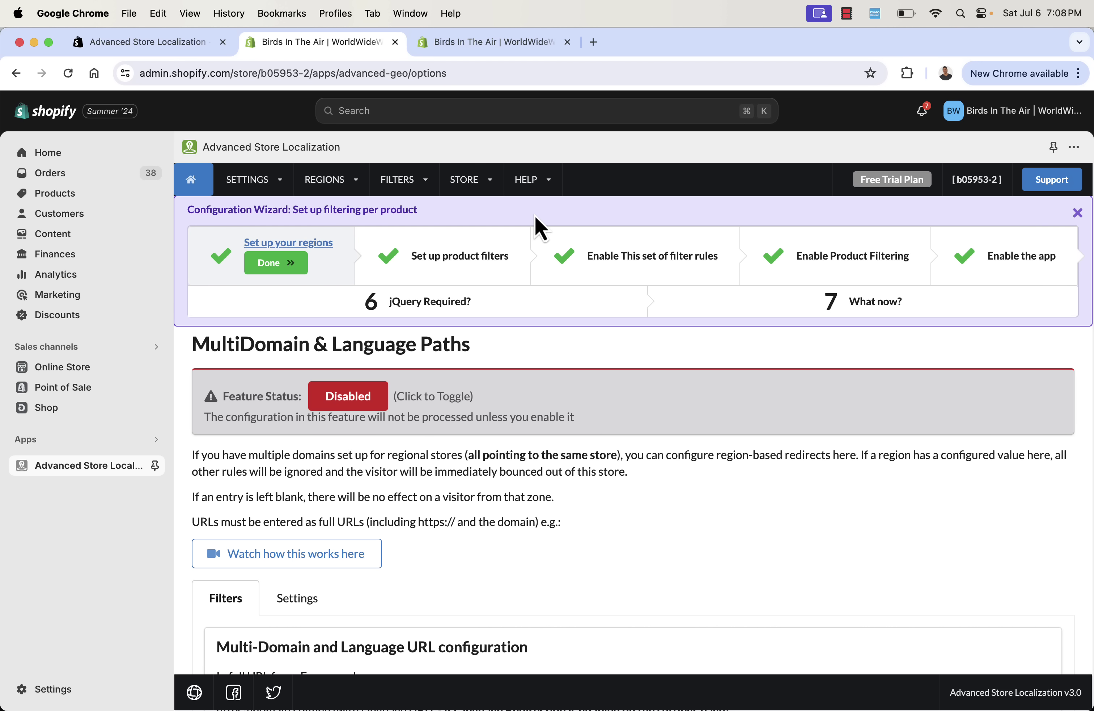
pyautogui.scroll(-2, 410, 447)
pyautogui.scroll(-3, 410, 446)
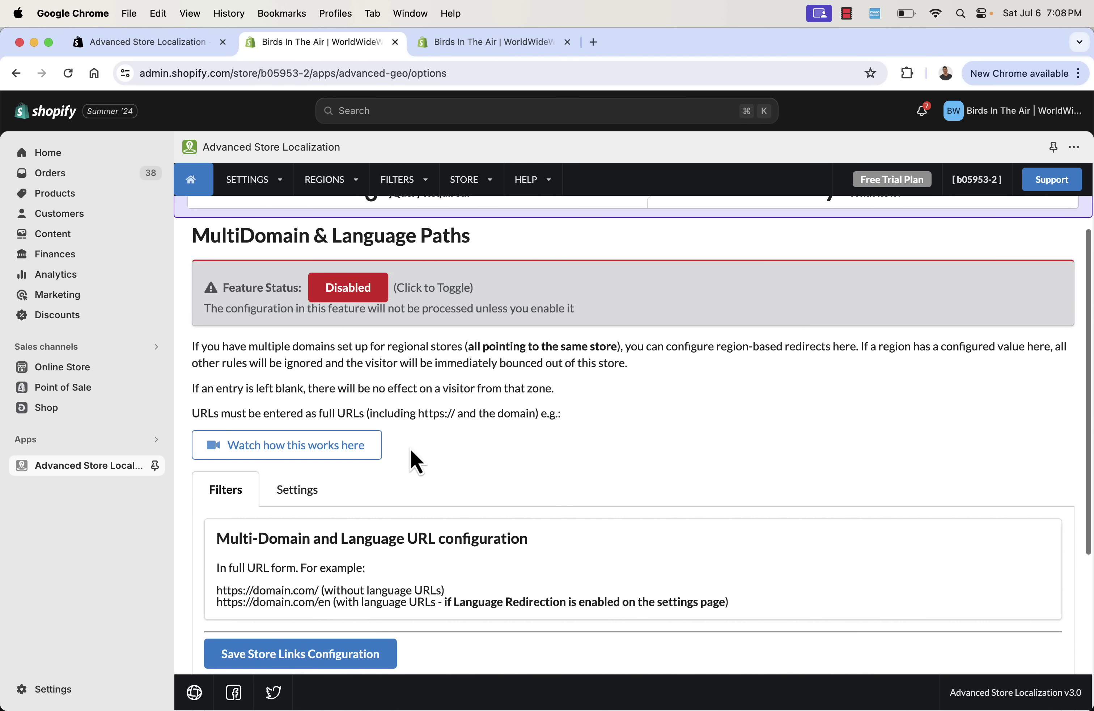
pyautogui.scroll(-1, 411, 449)
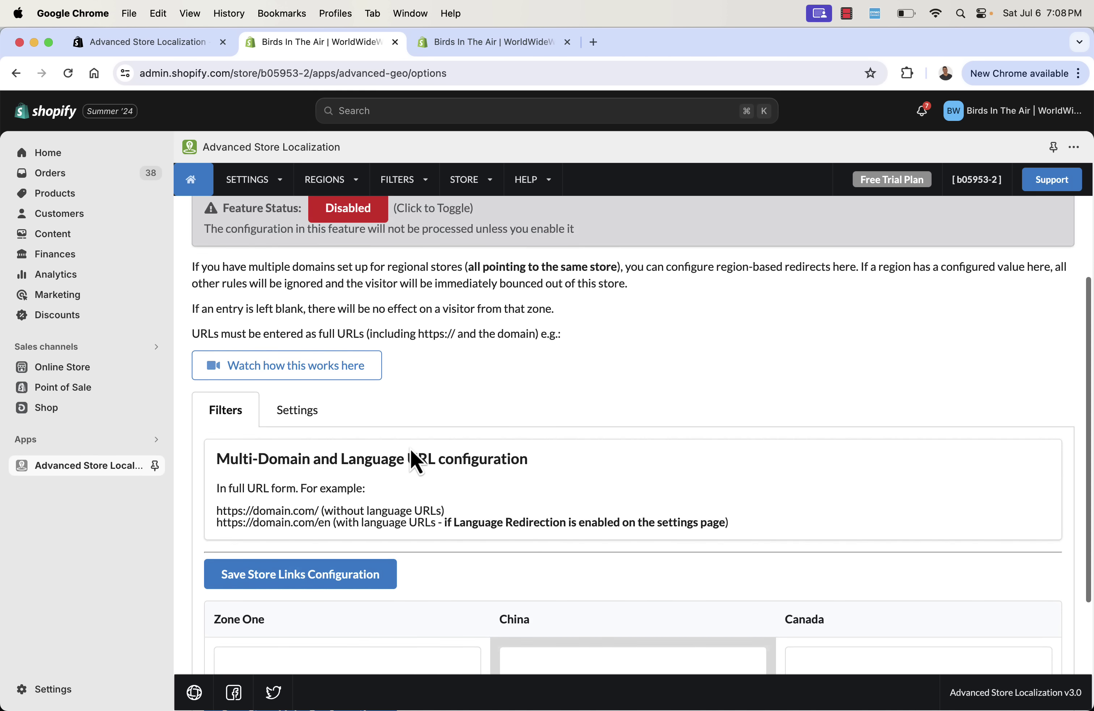
pyautogui.scroll(-2, 411, 449)
pyautogui.scroll(6, 450, 433)
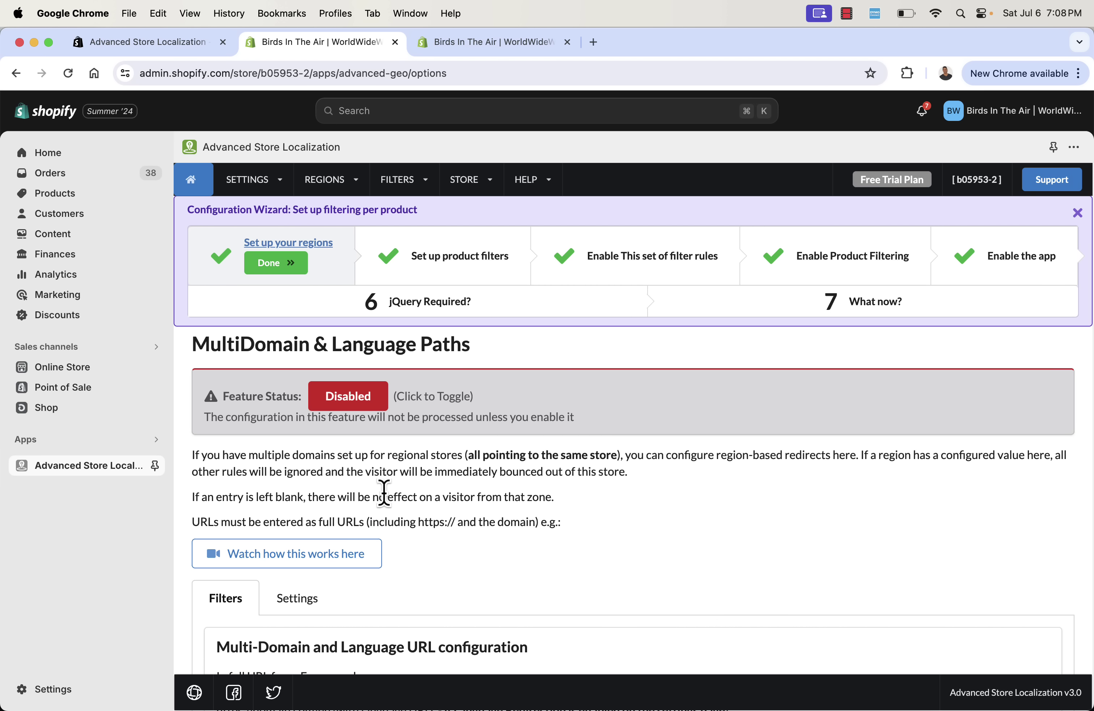
# Review the Multi-Store URLs feature, including the redirect instructions and the store link fields per zone
pyautogui.click(464, 187)
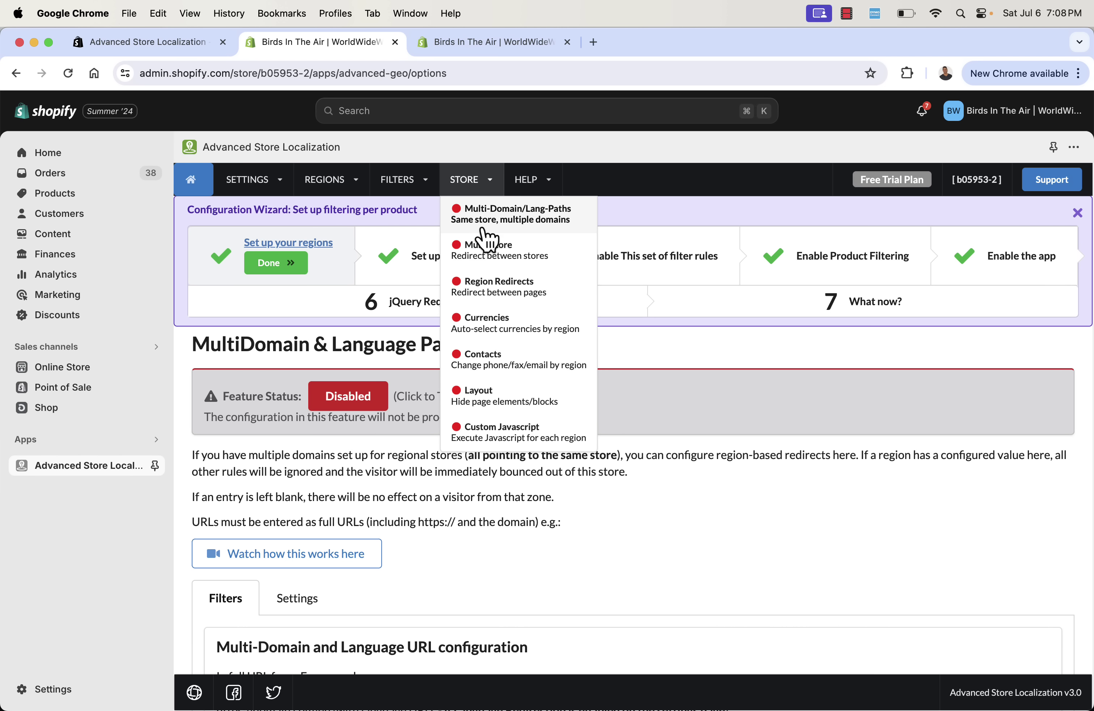
pyautogui.click(495, 258)
pyautogui.scroll(-4, 508, 445)
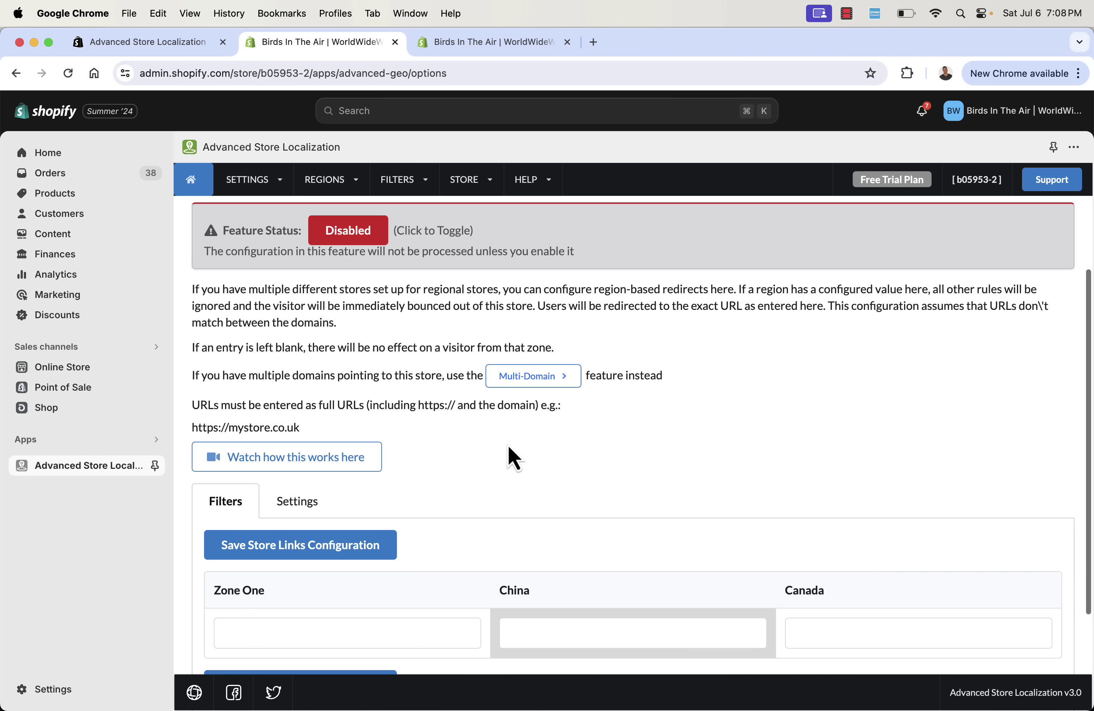
pyautogui.scroll(1, 508, 445)
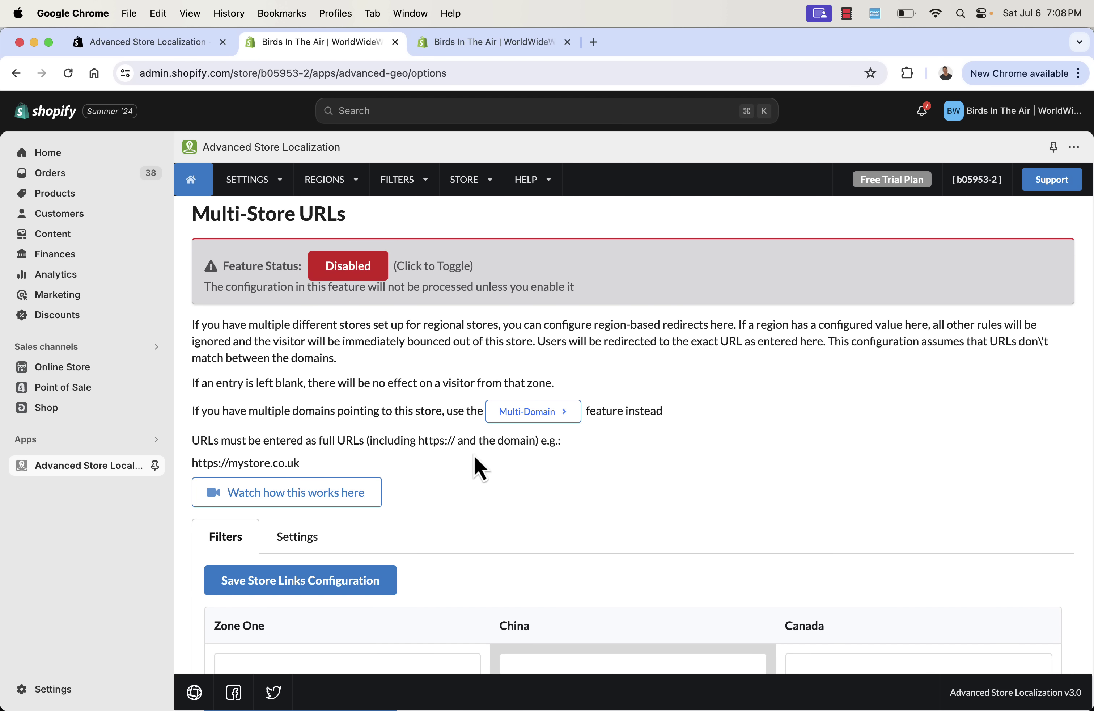
pyautogui.scroll(4, 475, 457)
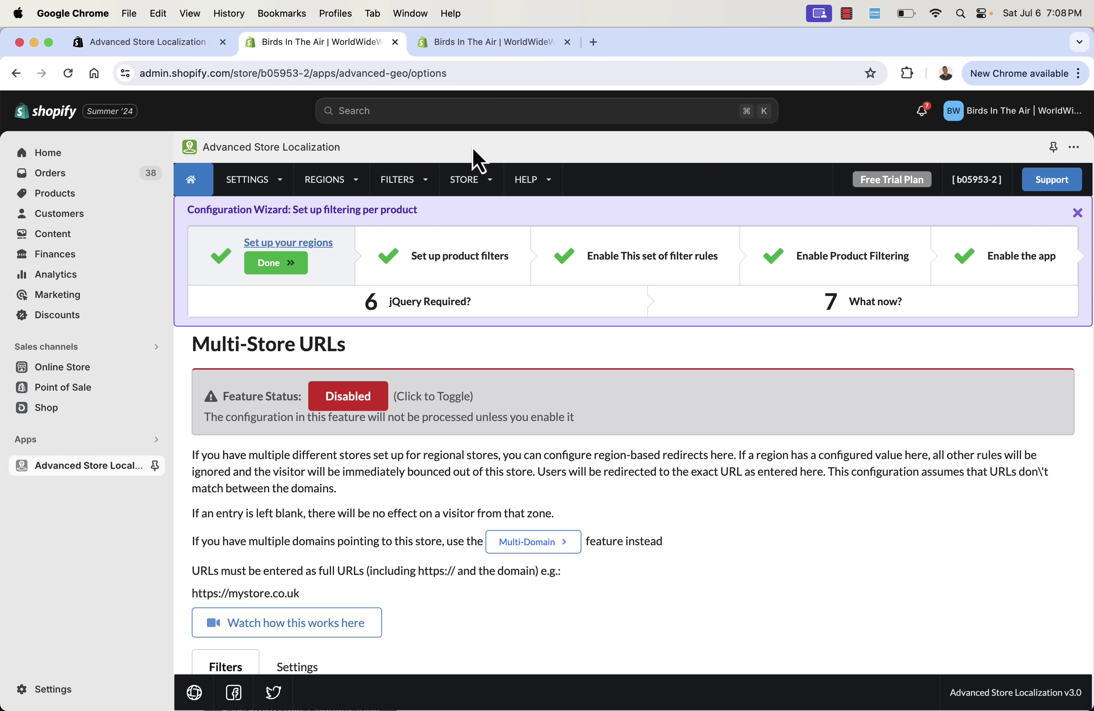
# Open the Currencies feature and read how default currencies are assigned to each zone
pyautogui.click(469, 183)
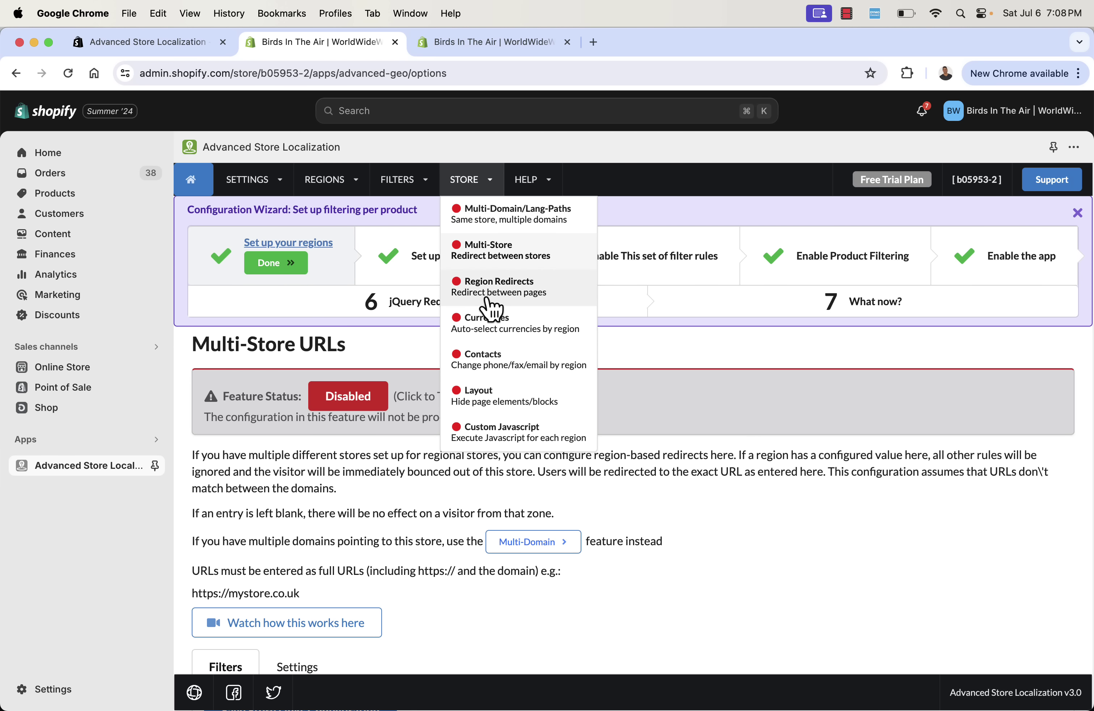
pyautogui.click(503, 325)
pyautogui.scroll(-5, 415, 516)
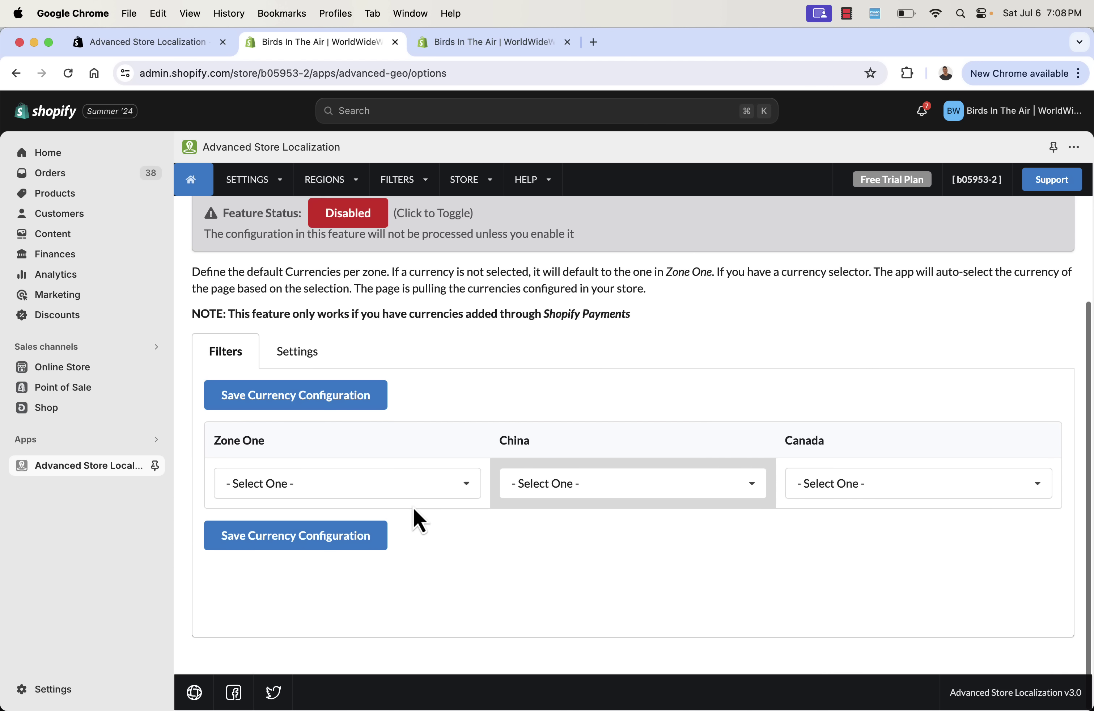
pyautogui.scroll(4, 419, 520)
pyautogui.scroll(-3, 419, 520)
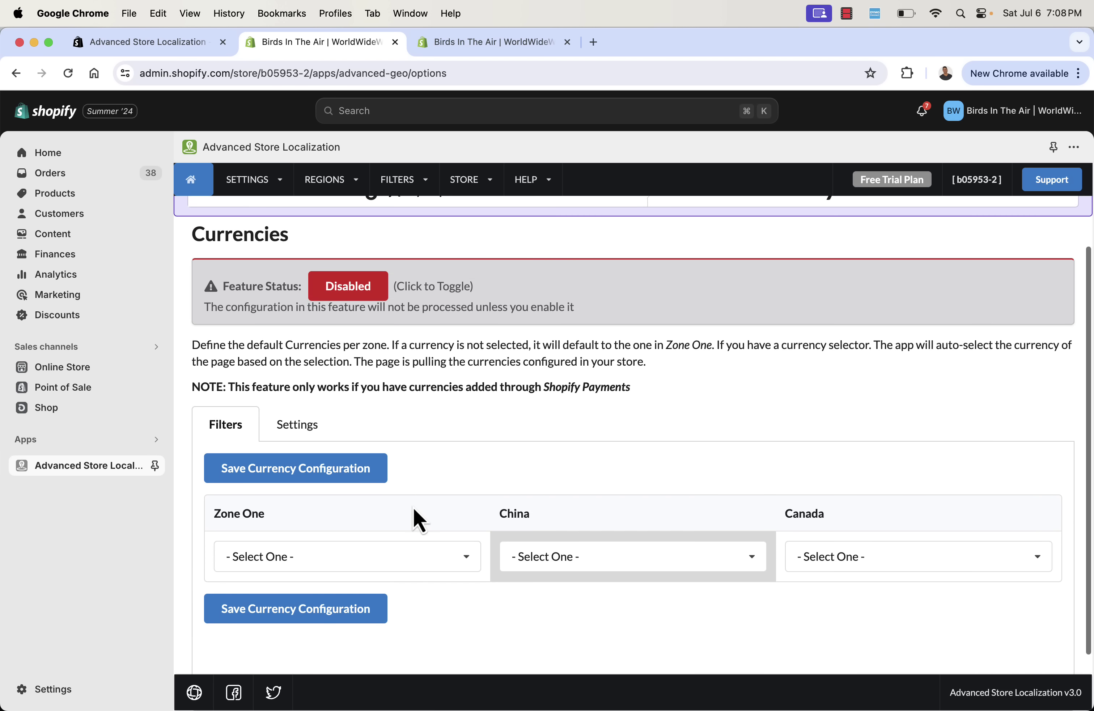
# Look through the list of currencies available for the China zone without choosing one
pyautogui.click(507, 557)
pyautogui.scroll(-2, 509, 540)
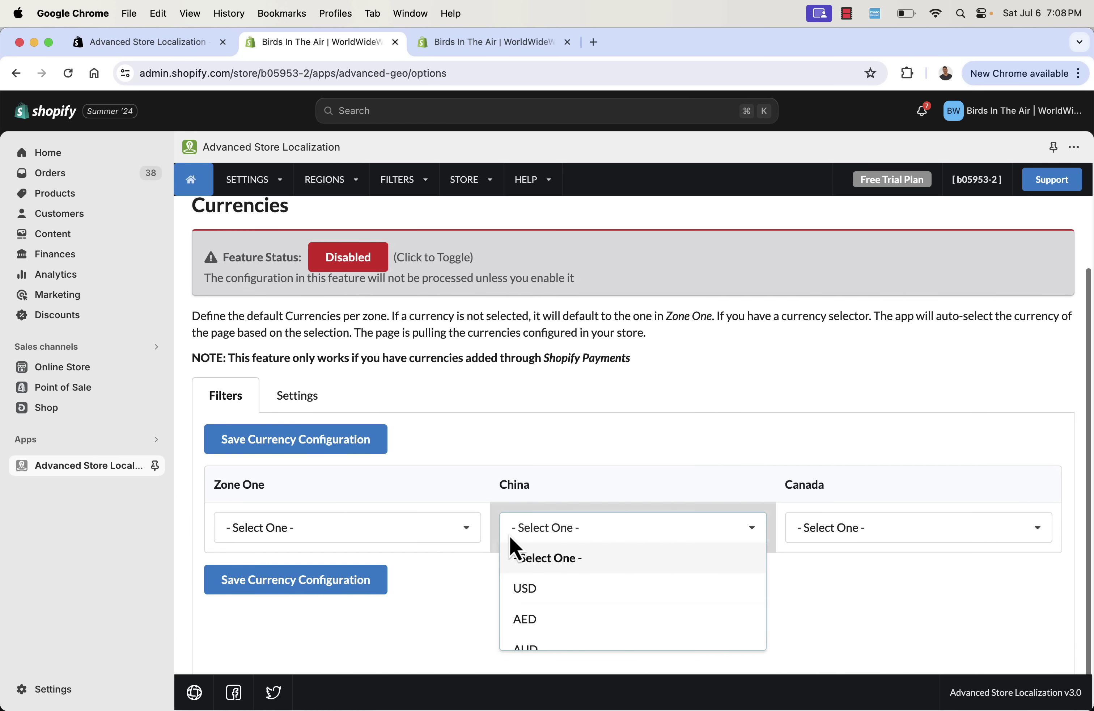
pyautogui.scroll(-10, 542, 581)
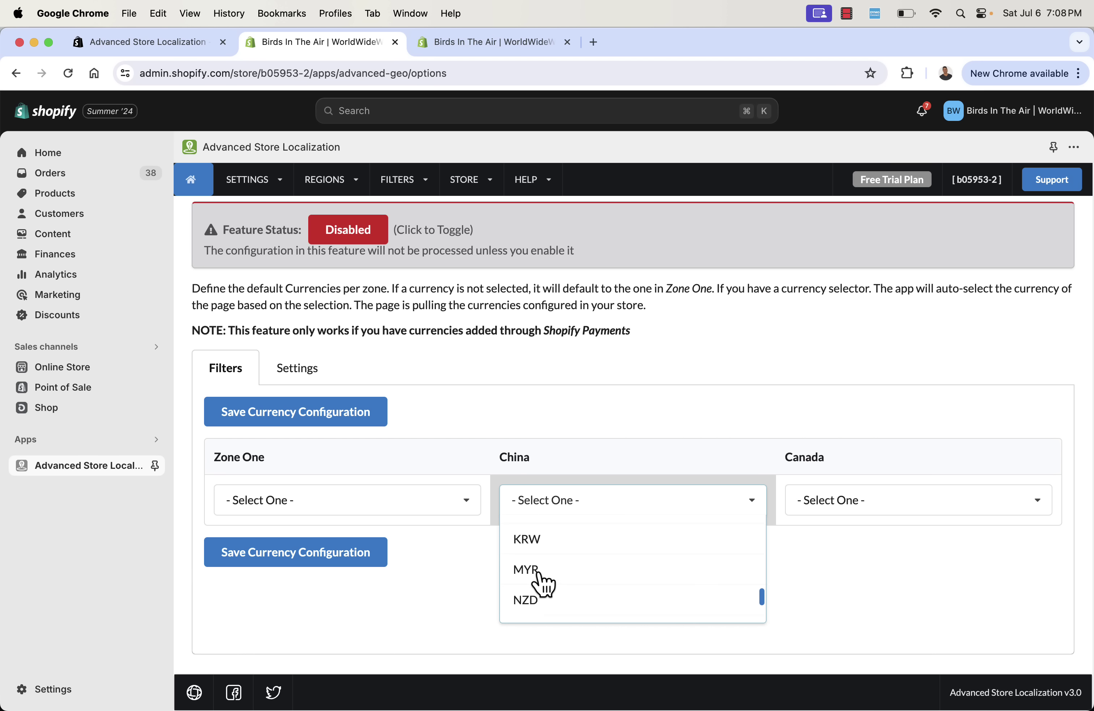
pyautogui.scroll(2, 544, 584)
pyautogui.scroll(5, 545, 583)
pyautogui.scroll(-1, 544, 584)
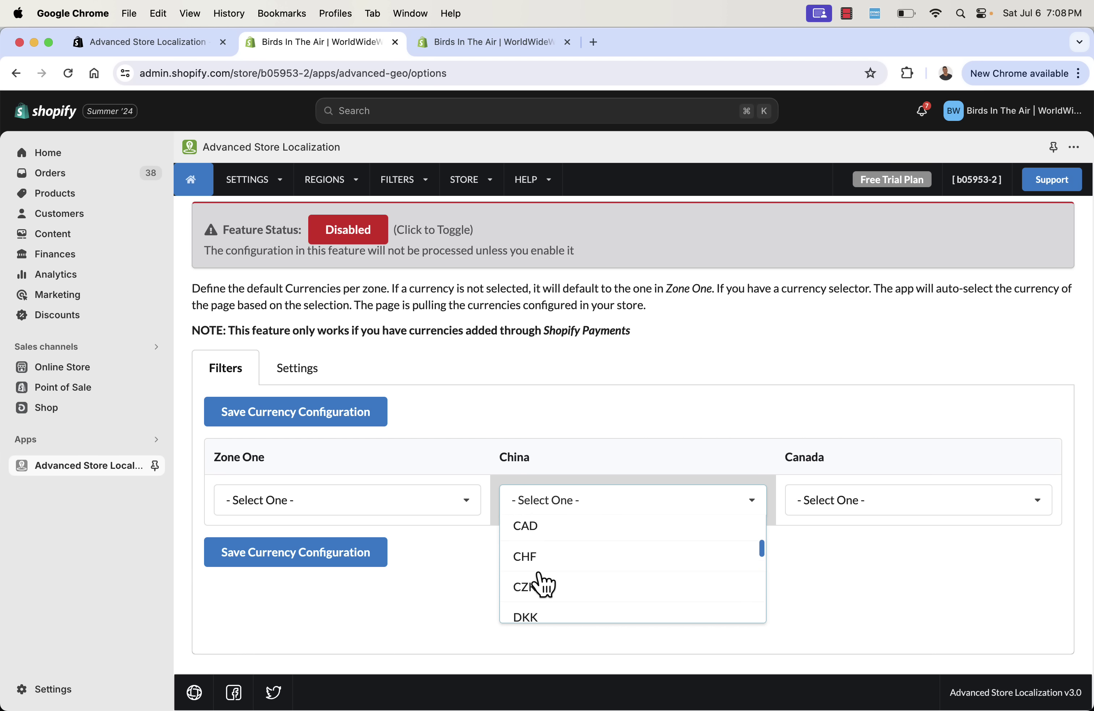
pyautogui.scroll(-6, 543, 585)
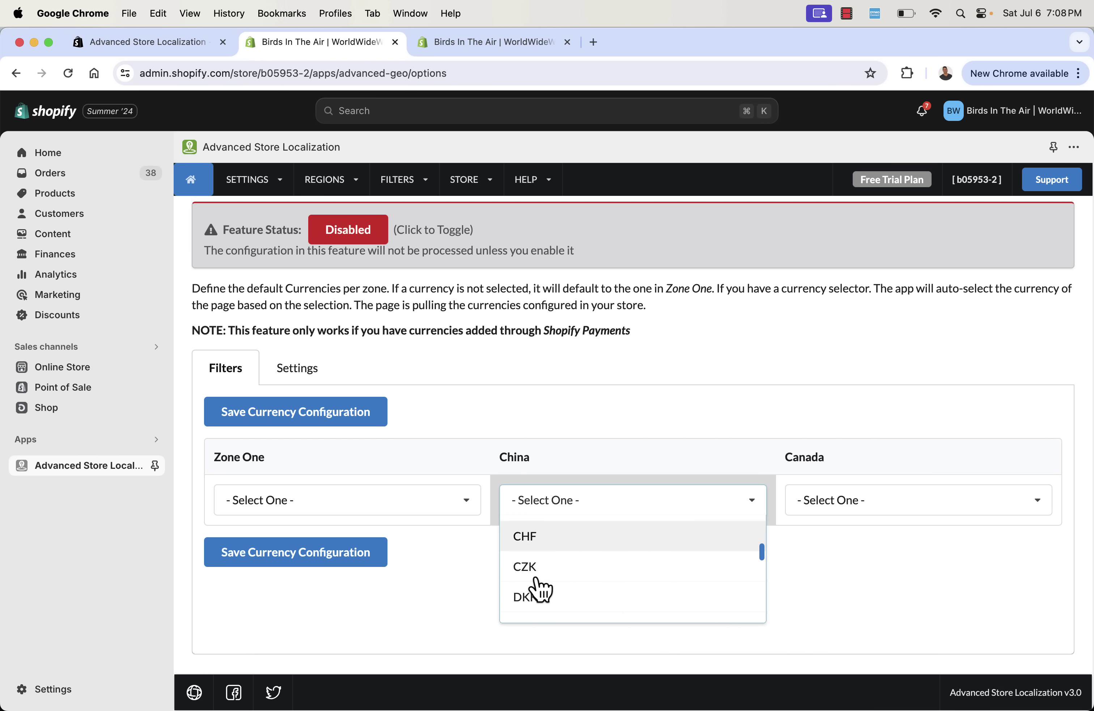
pyautogui.scroll(-1, 542, 587)
pyautogui.scroll(8, 543, 584)
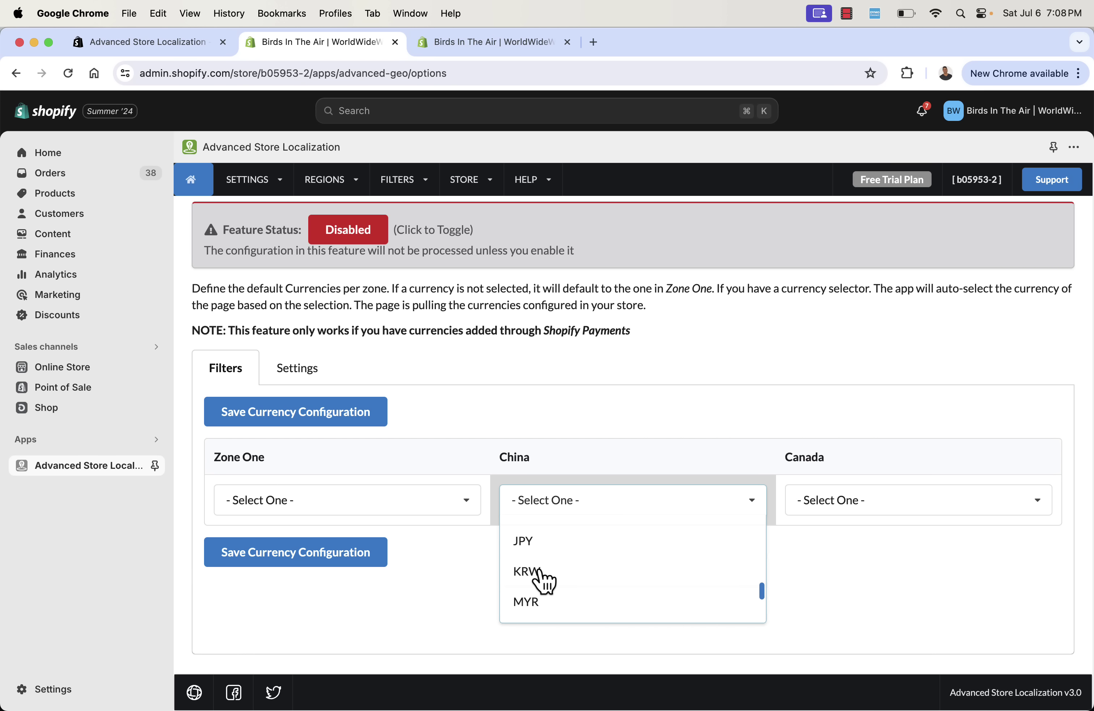
pyautogui.scroll(2, 545, 582)
pyautogui.click(581, 430)
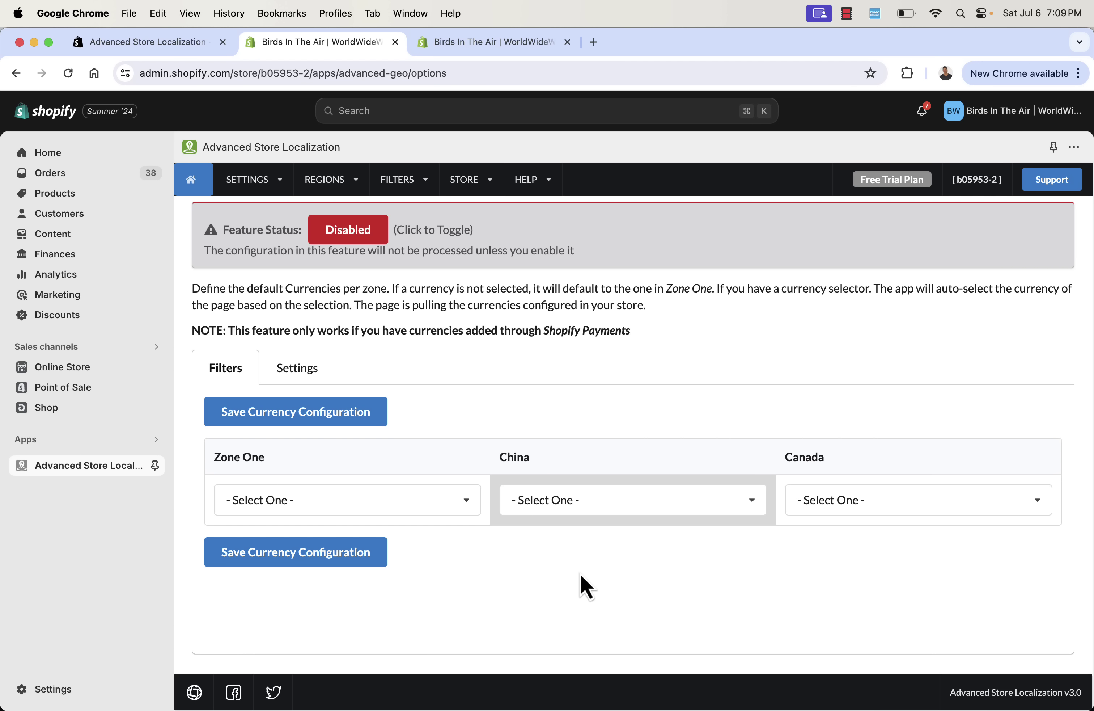
# Set the Canada zone's default currency to CAD, save the currency configuration and enable the Currencies feature
pyautogui.click(870, 504)
pyautogui.scroll(-3, 859, 572)
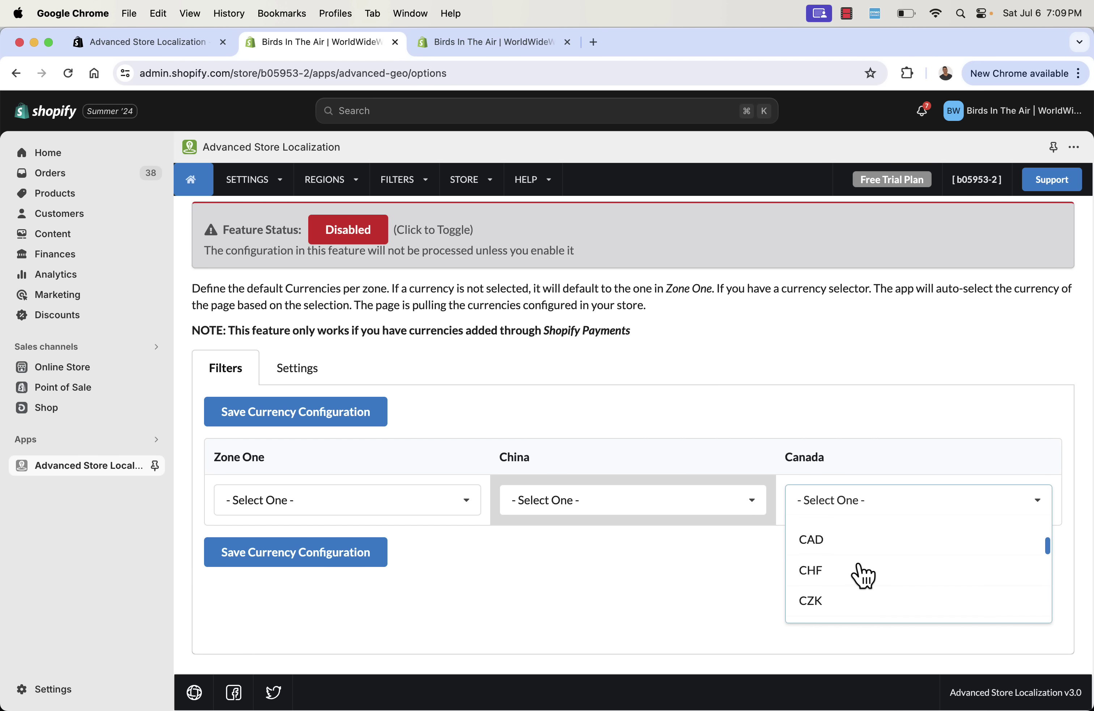
pyautogui.click(846, 538)
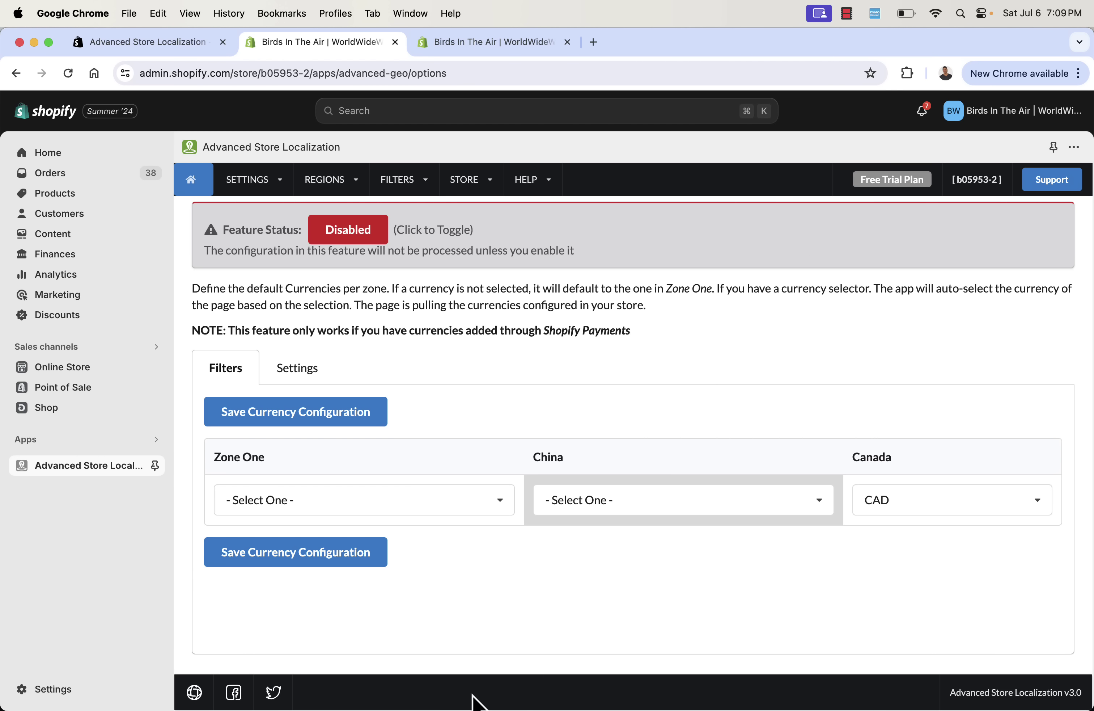
pyautogui.click(287, 546)
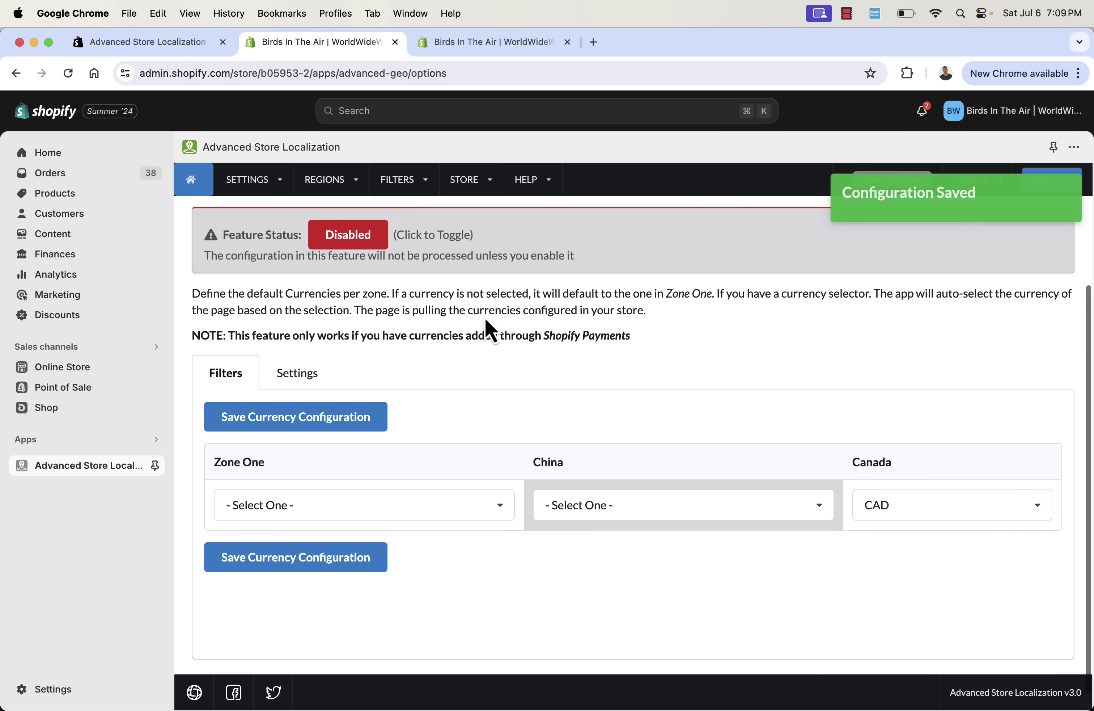
pyautogui.click(355, 404)
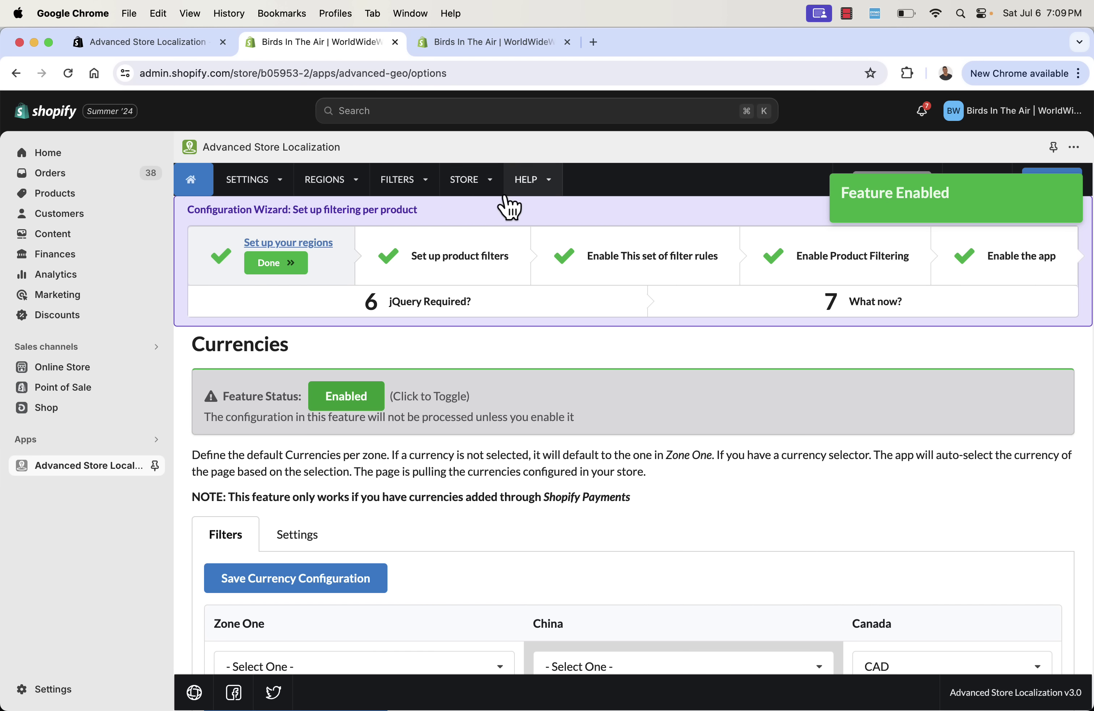
# Review the Contacts feature, including its text replacement examples and the replacement fields per zone
pyautogui.click(470, 178)
pyautogui.click(480, 235)
pyautogui.scroll(-7, 820, 540)
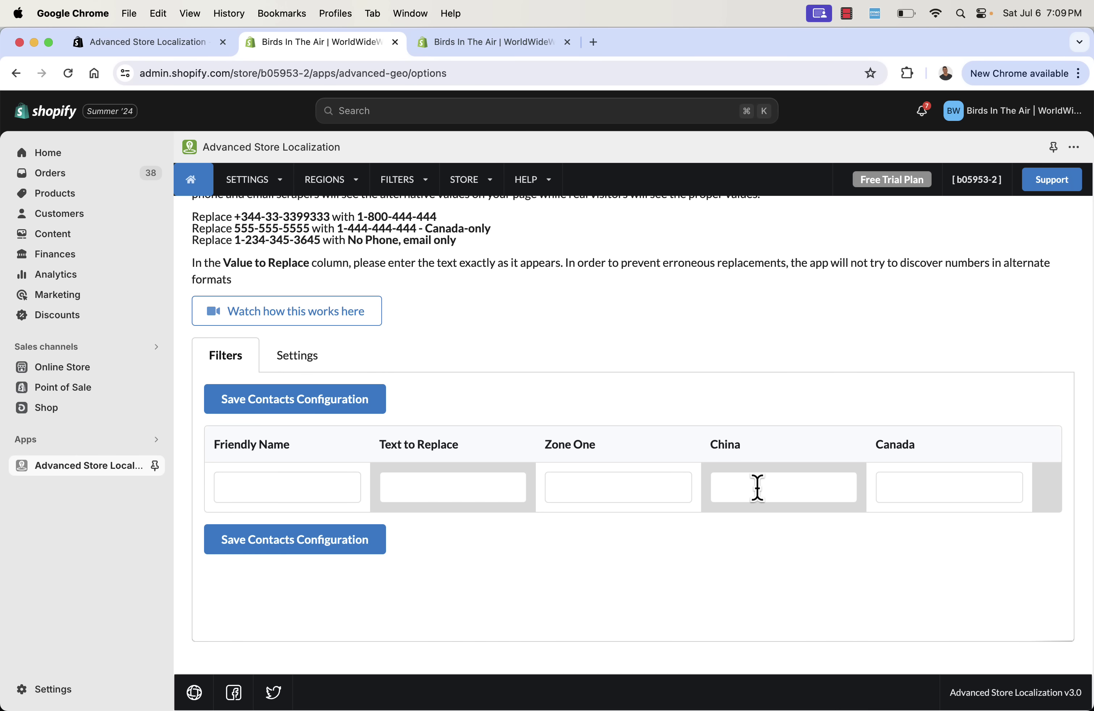
pyautogui.scroll(3, 757, 488)
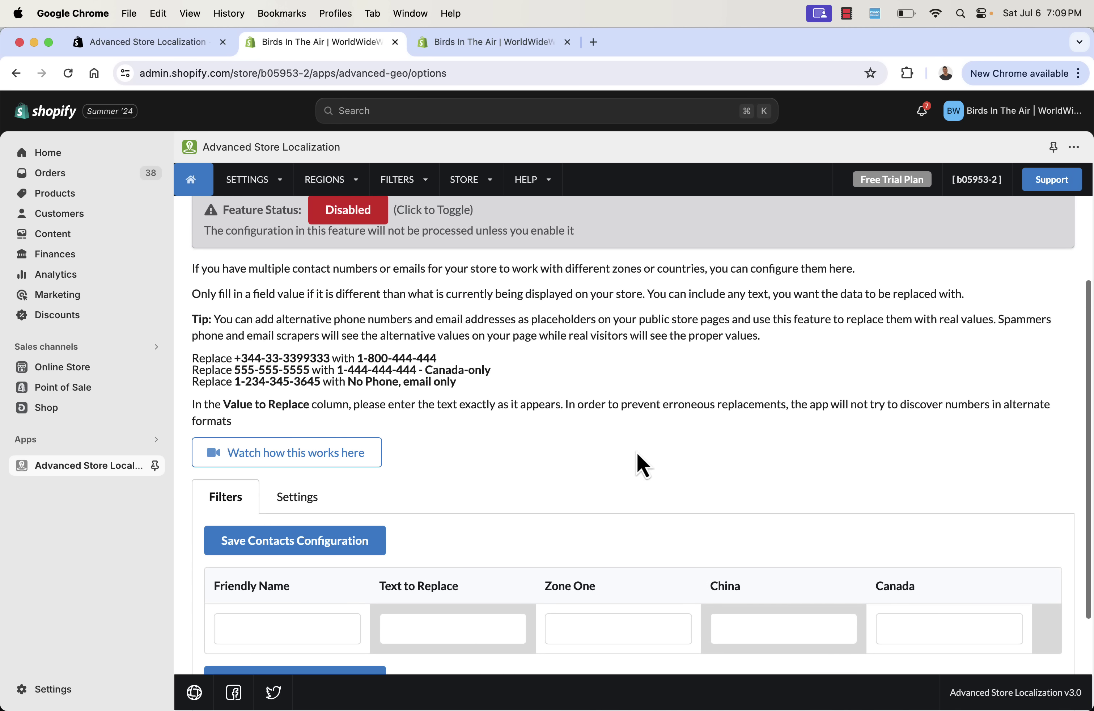
pyautogui.tripleClick(431, 386)
pyautogui.click(420, 384)
pyautogui.scroll(1, 420, 384)
pyautogui.scroll(2, 420, 383)
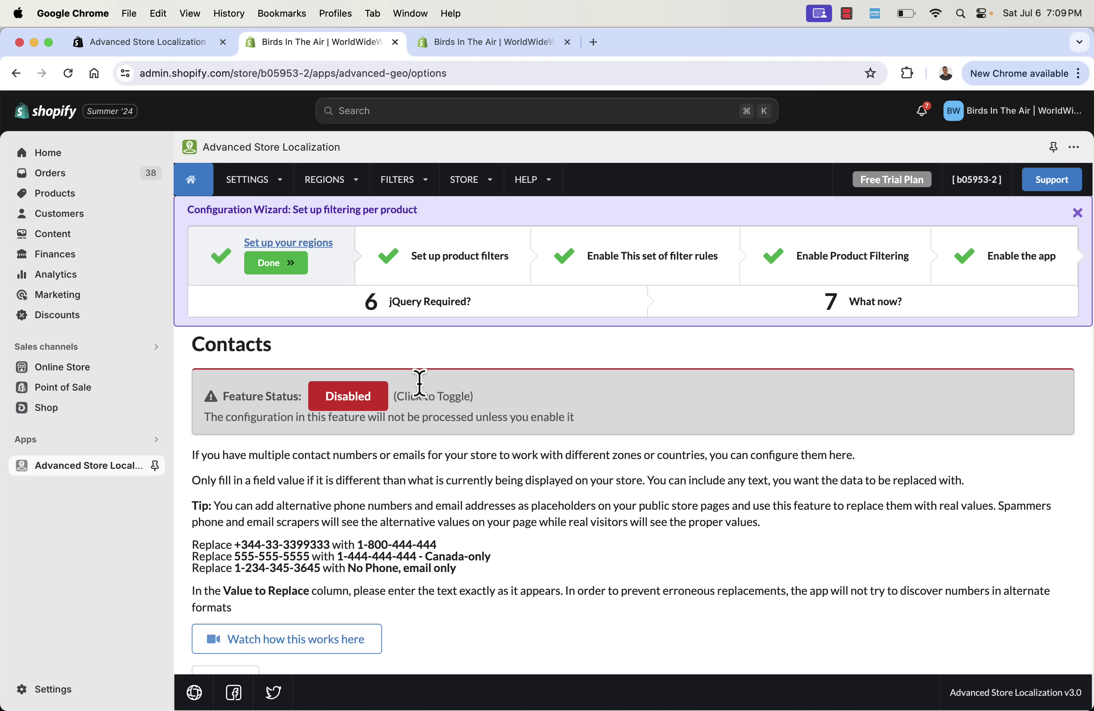
# Review the Custom Javascript feature and its code boxes for Zone One, China and Canada
pyautogui.click(486, 193)
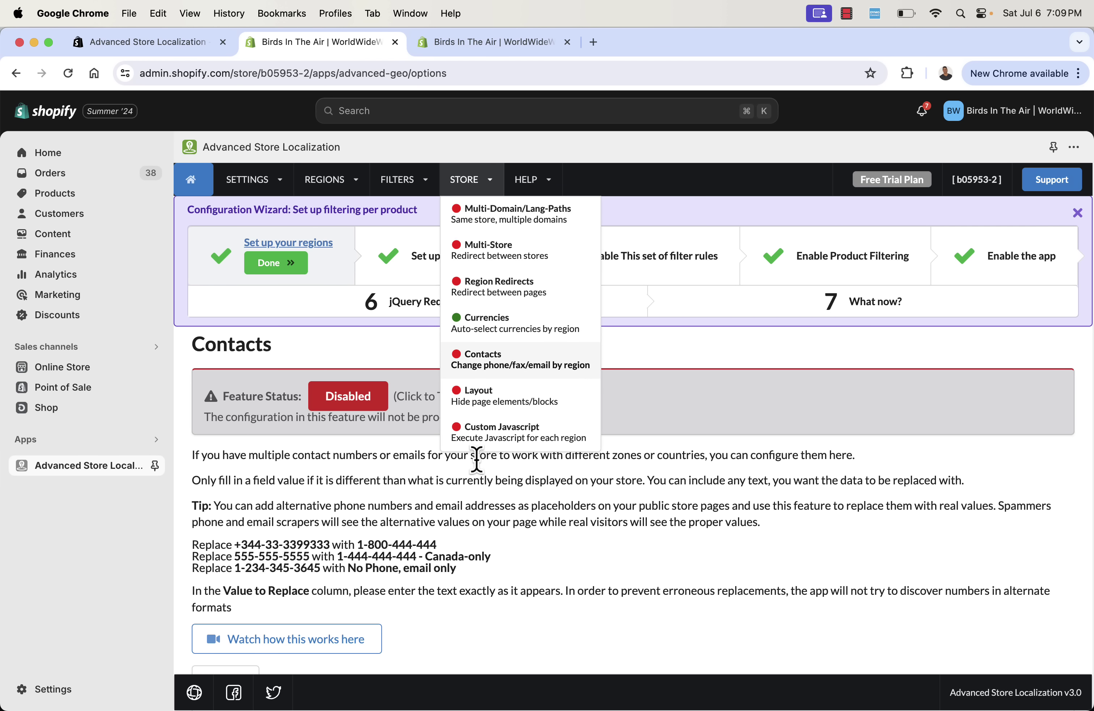
pyautogui.click(500, 436)
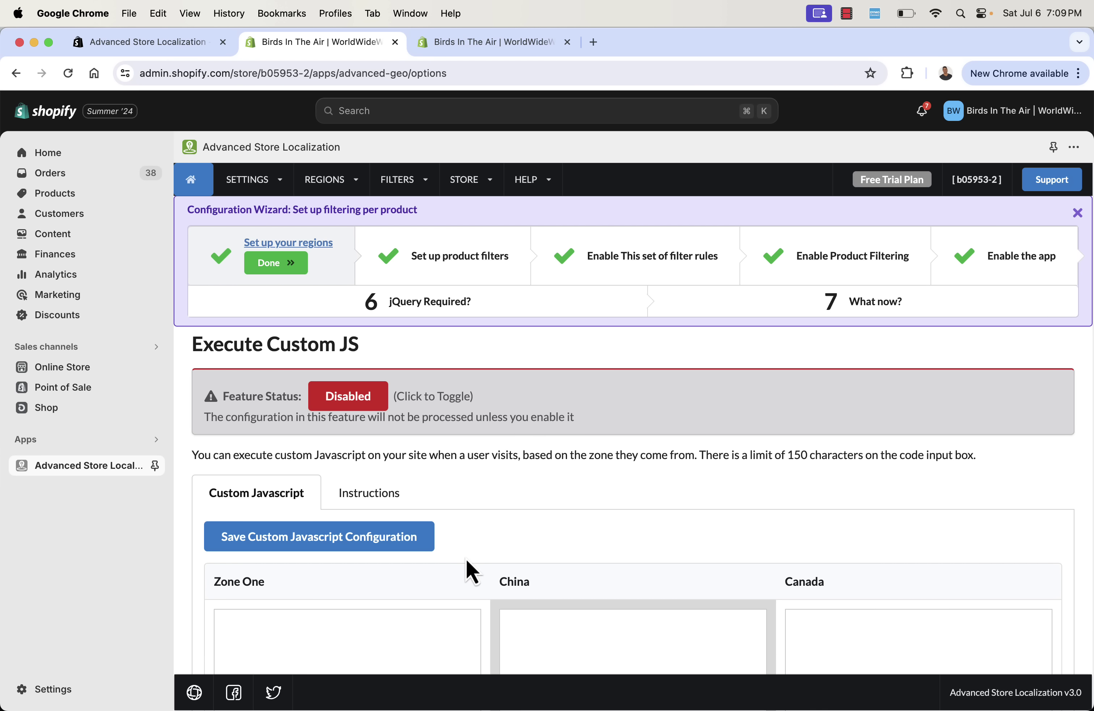
pyautogui.scroll(-6, 479, 547)
pyautogui.scroll(4, 478, 546)
pyautogui.scroll(-2, 477, 545)
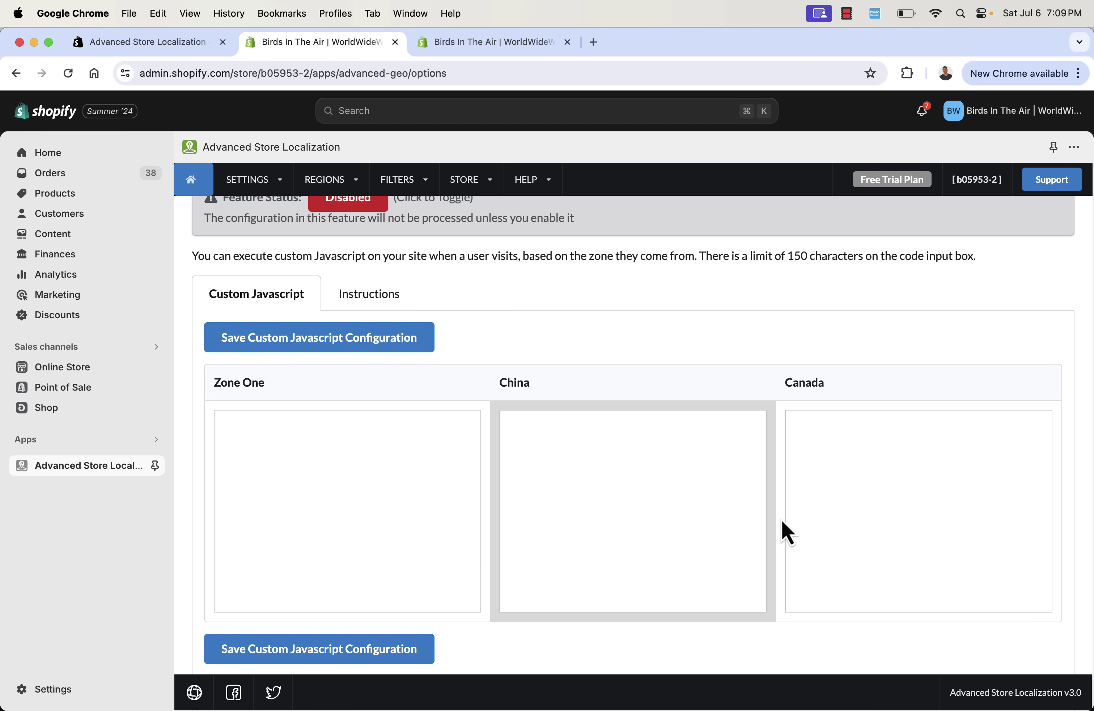
pyautogui.scroll(4, 805, 496)
# In the Layout feature's configuration table, set the first block row to be hidden in the China and Canada zones
pyautogui.click(470, 180)
pyautogui.click(503, 384)
pyautogui.scroll(-4, 503, 384)
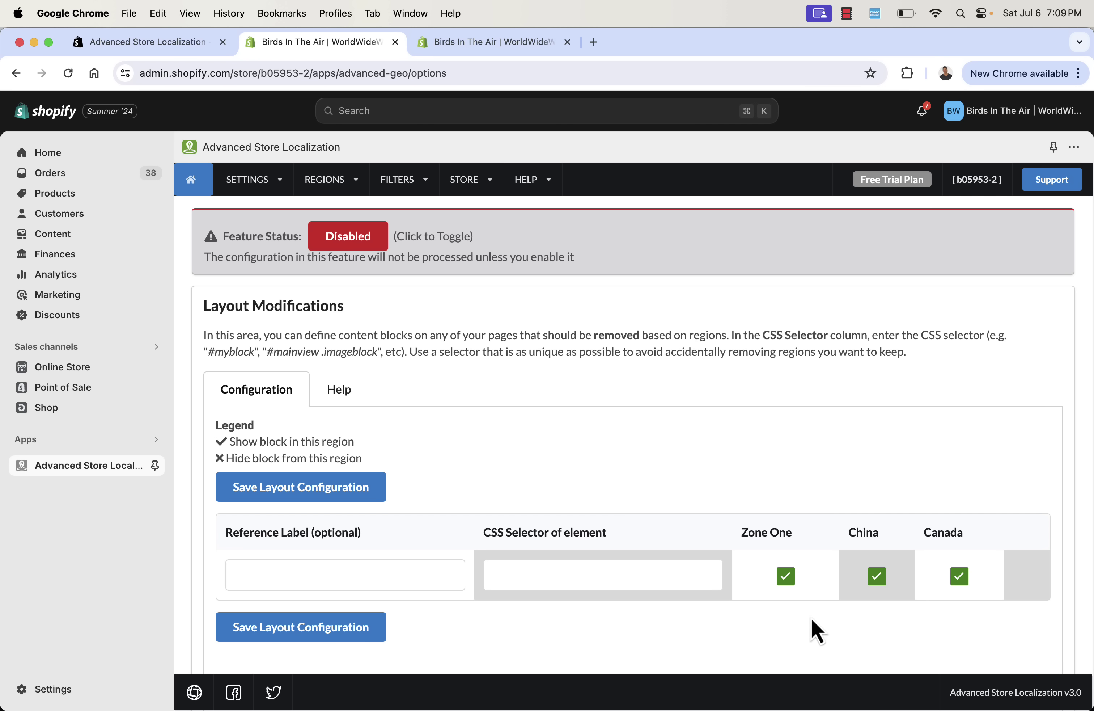
pyautogui.click(875, 577)
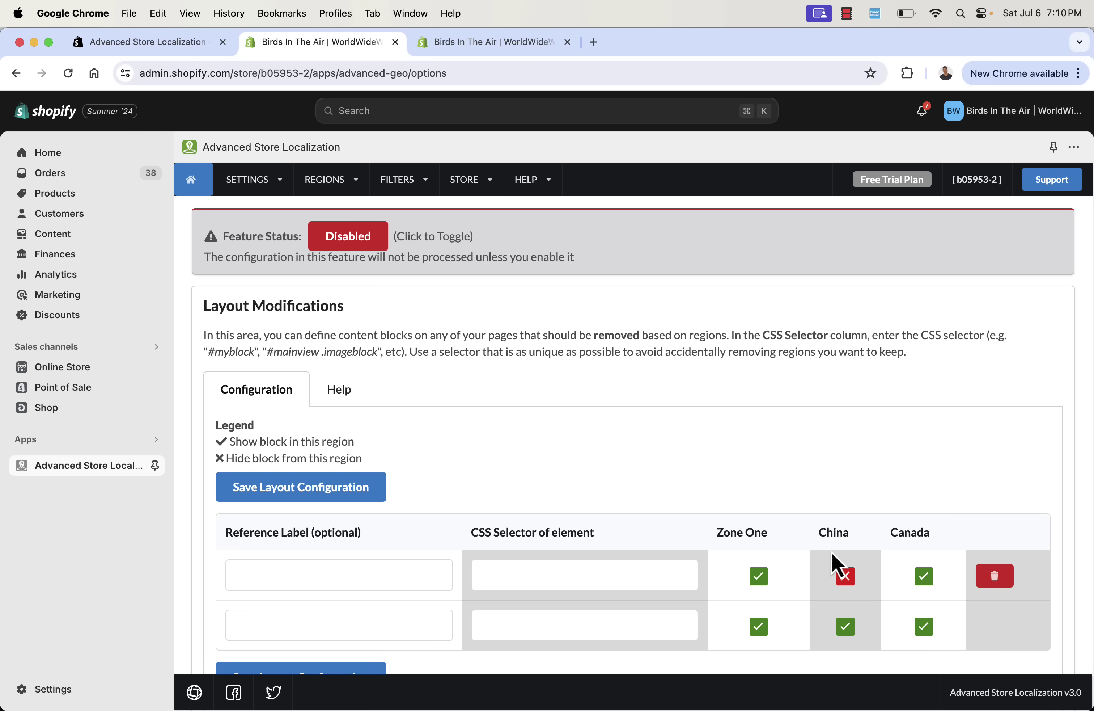
pyautogui.click(923, 577)
pyautogui.scroll(-2, 734, 428)
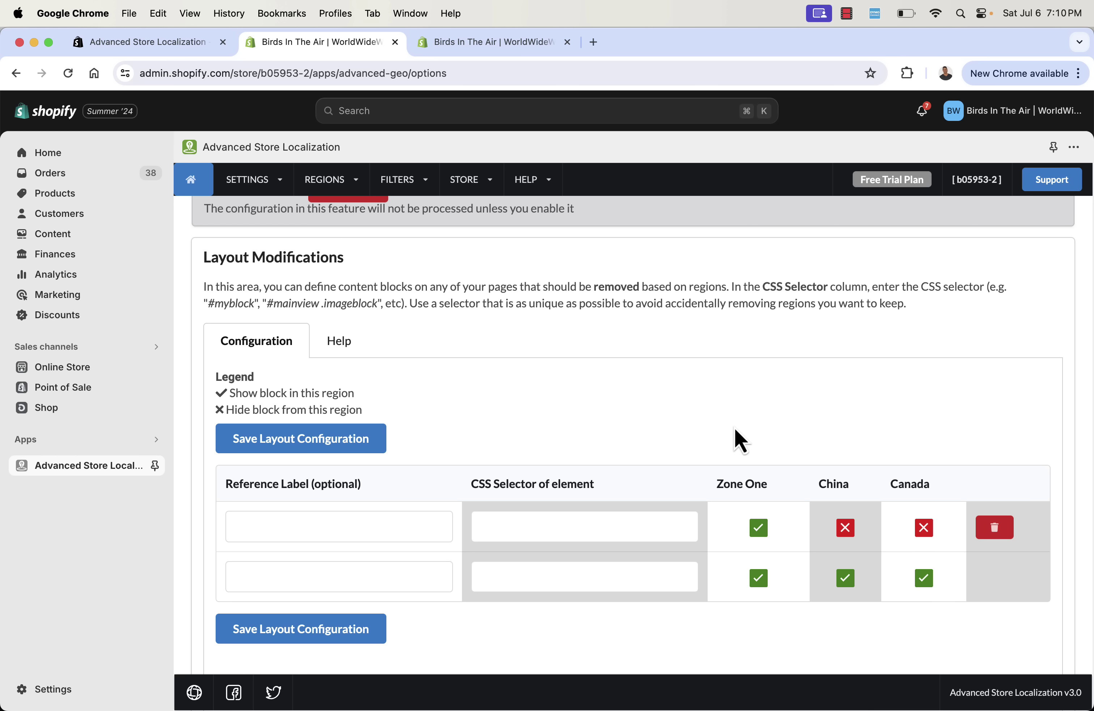
pyautogui.scroll(5, 542, 420)
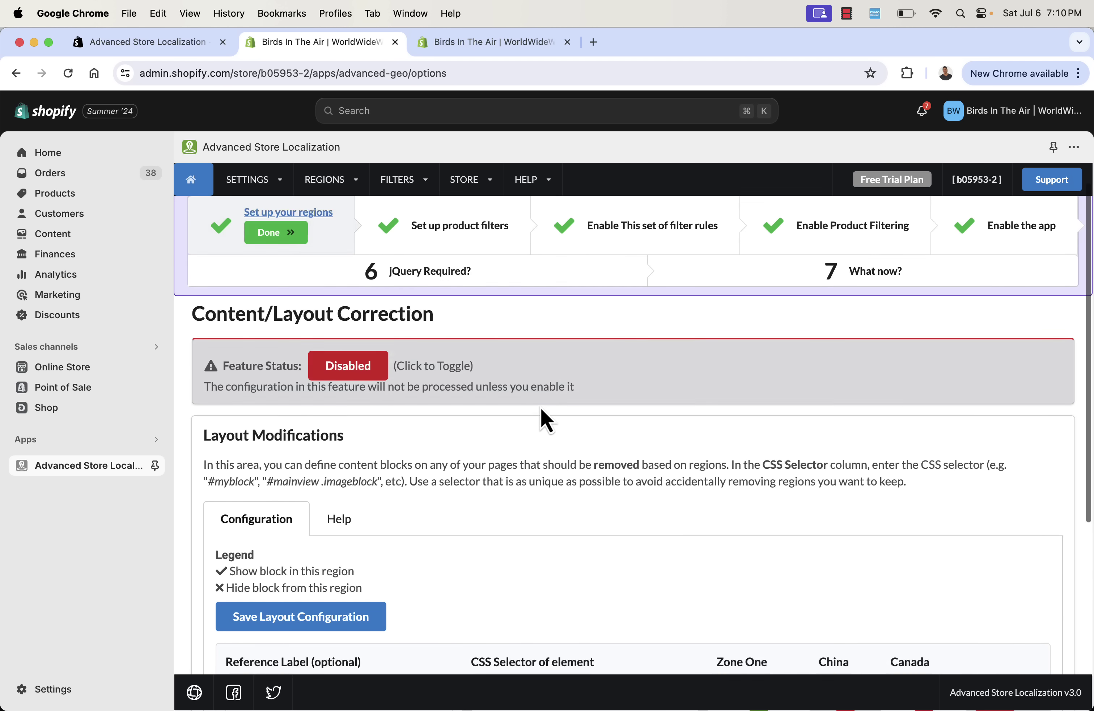